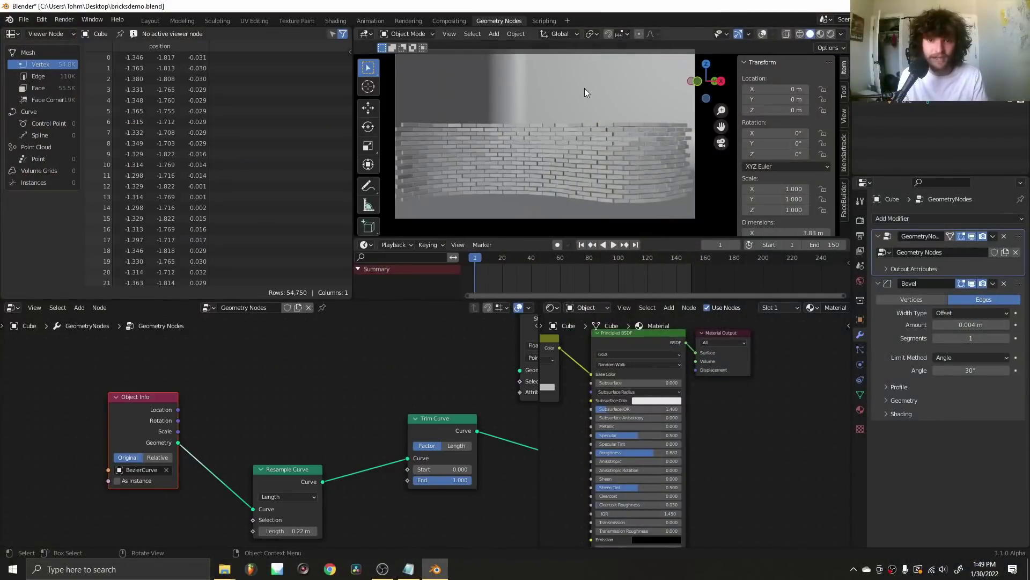
- Make Blender fullscreen and preview the wall in Rendered shading, then return to Solid
key("q")
left_click(564, 97)
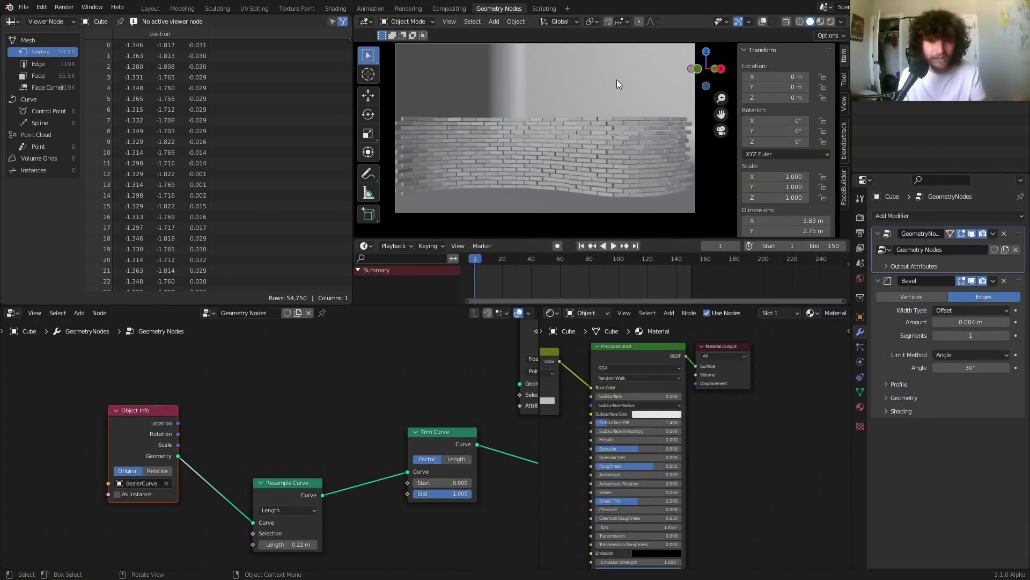
left_click(829, 21)
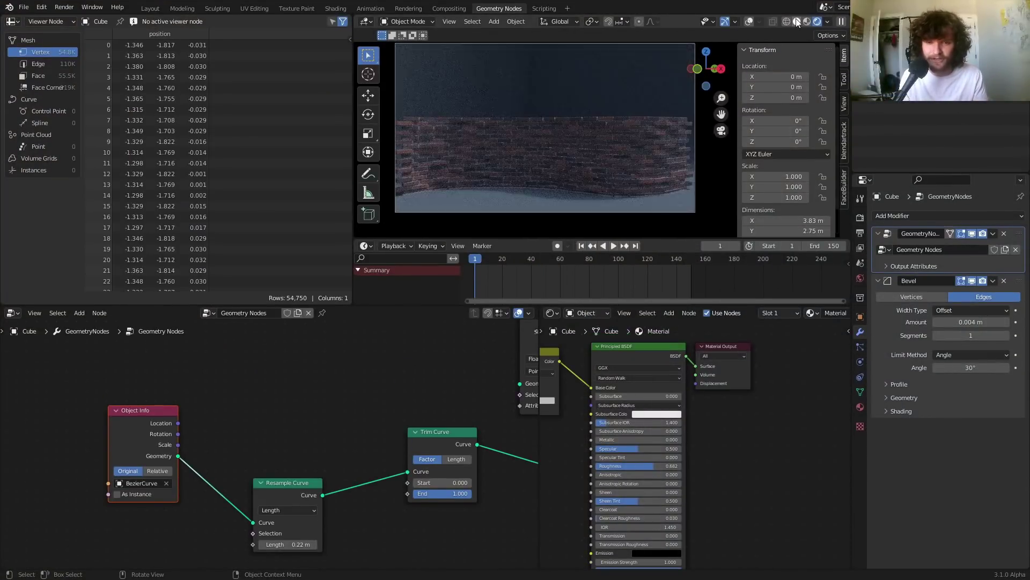
left_click(798, 21)
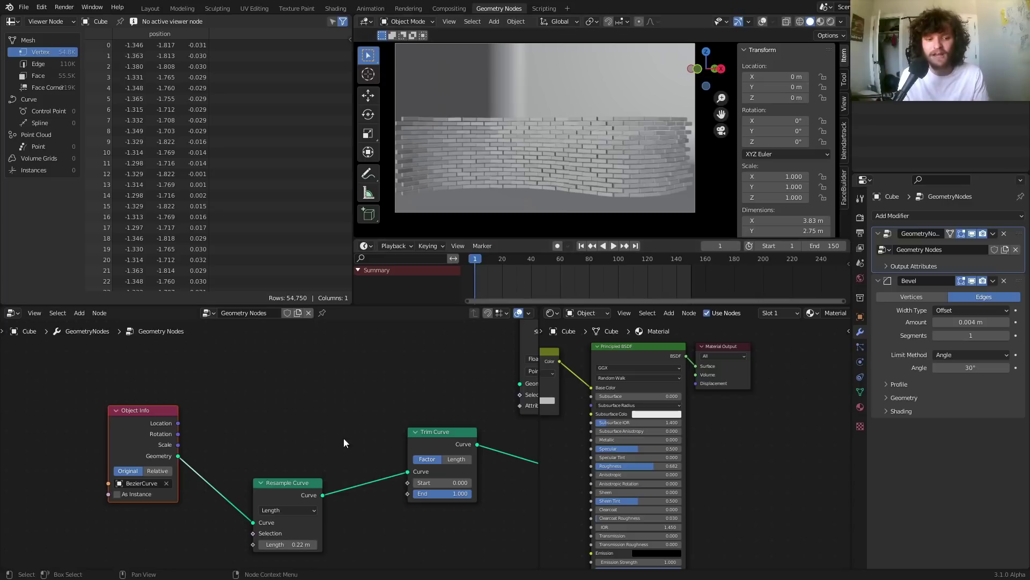
- Scrub the Trim Curve End value back to 1.000, watching the wall grow along the curve
scroll(223, 414, "down", 3)
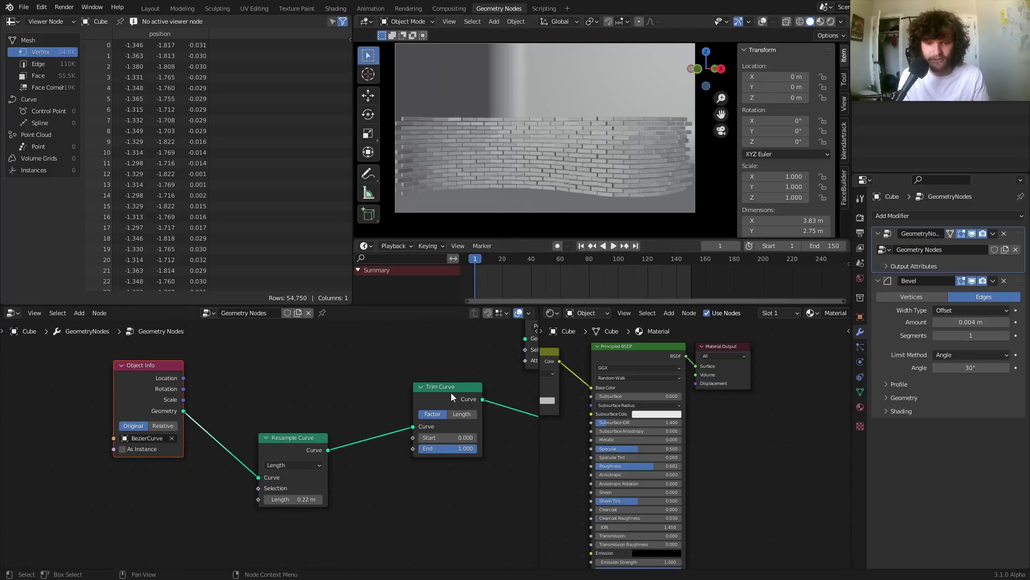
middle_click_drag(434, 466, 363, 469)
mouse_move(406, 451)
left_mouse_down()
mouse_move(357, 451)
mouse_move(406, 455)
left_mouse_up()
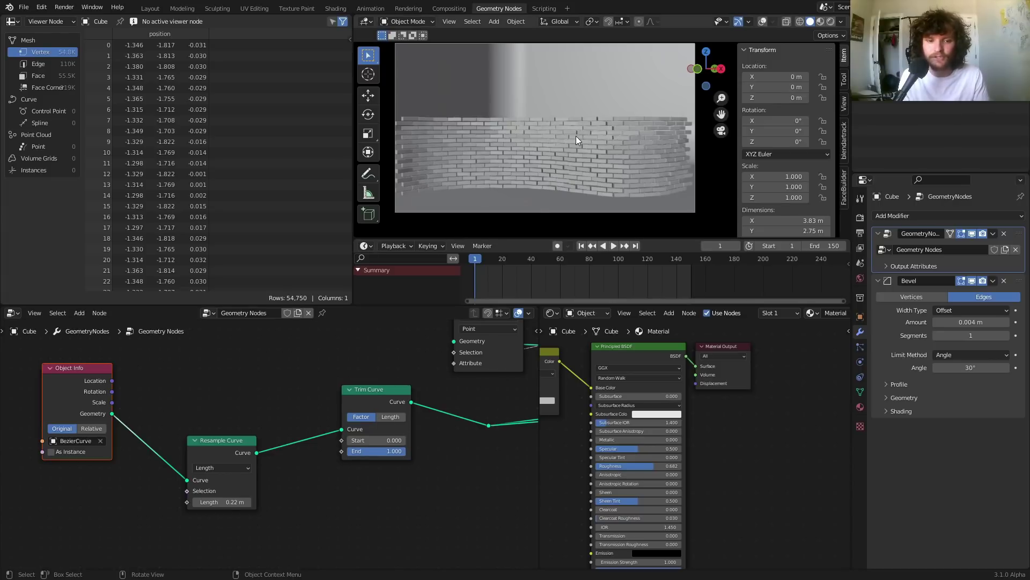
- Try a different brick length in the node tree, then undo it
scroll(319, 384, "down", 6)
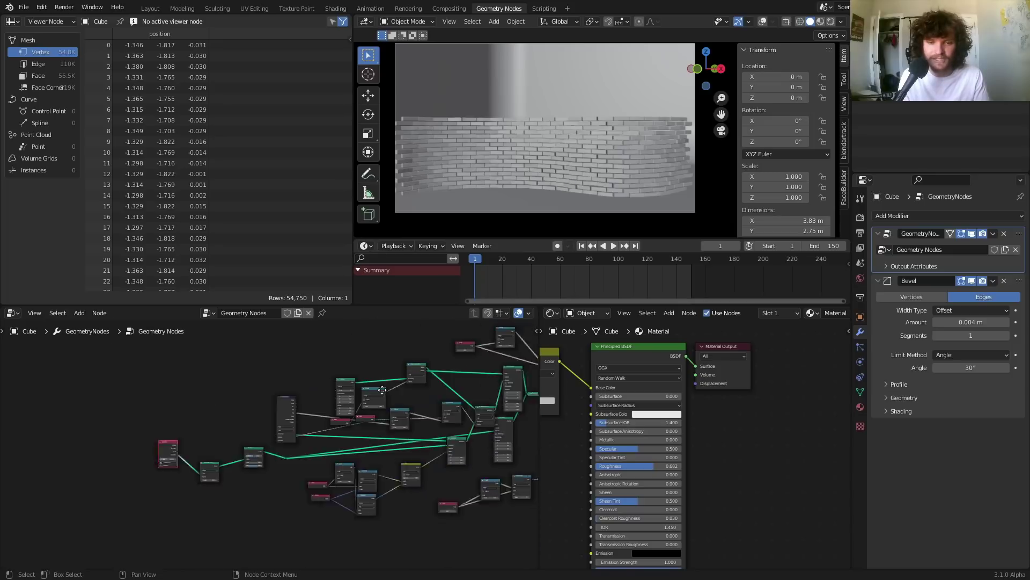
scroll(356, 439, "up", 6)
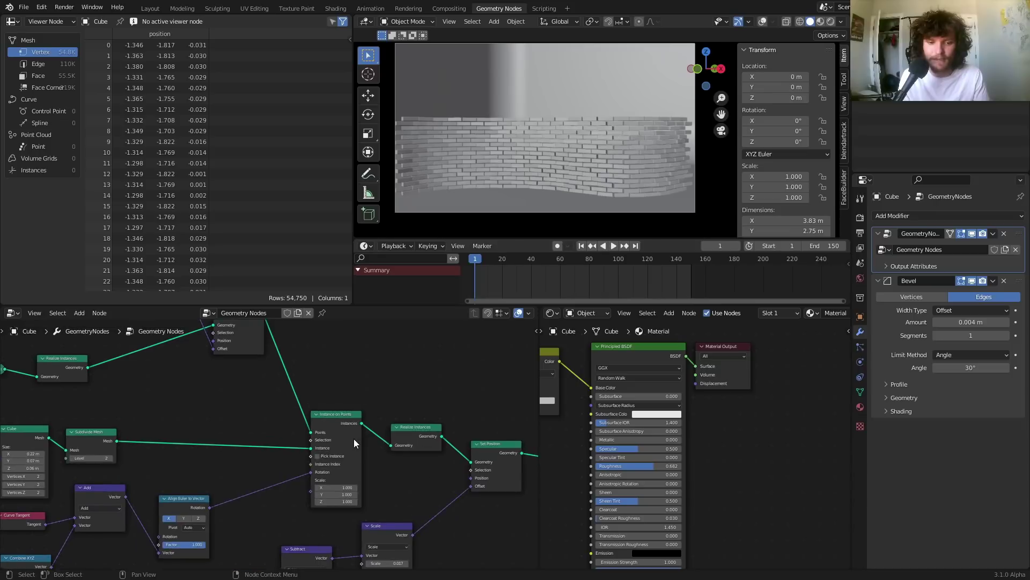
scroll(356, 439, "left", 5, "ctrl")
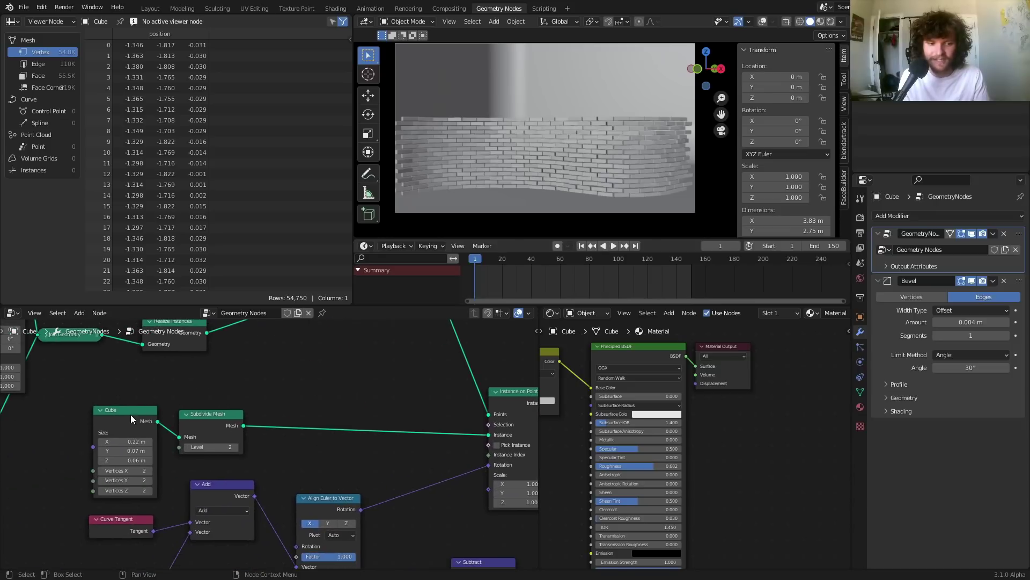
left_click_drag(131, 419, 145, 436)
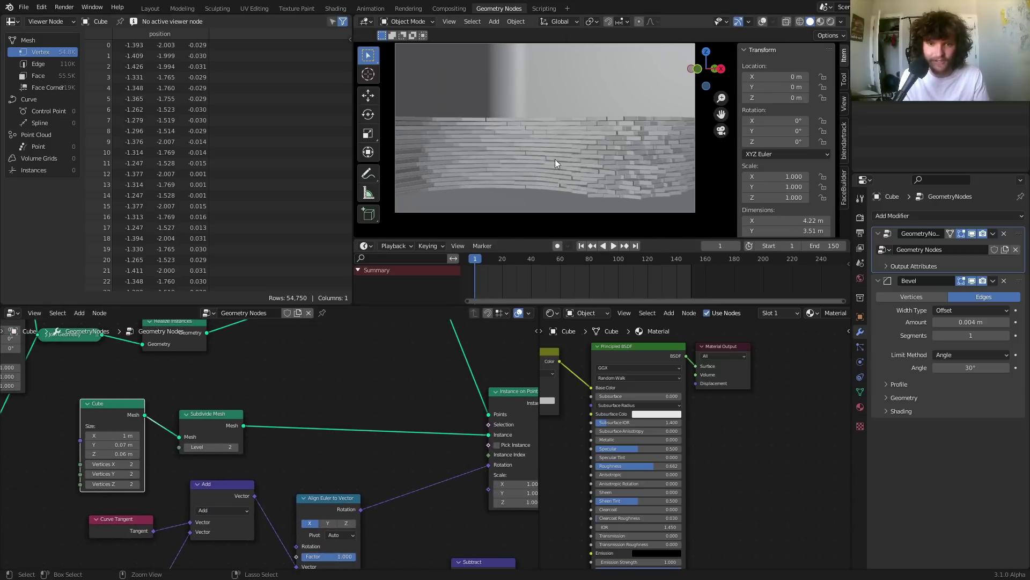
key("ctrl+z")
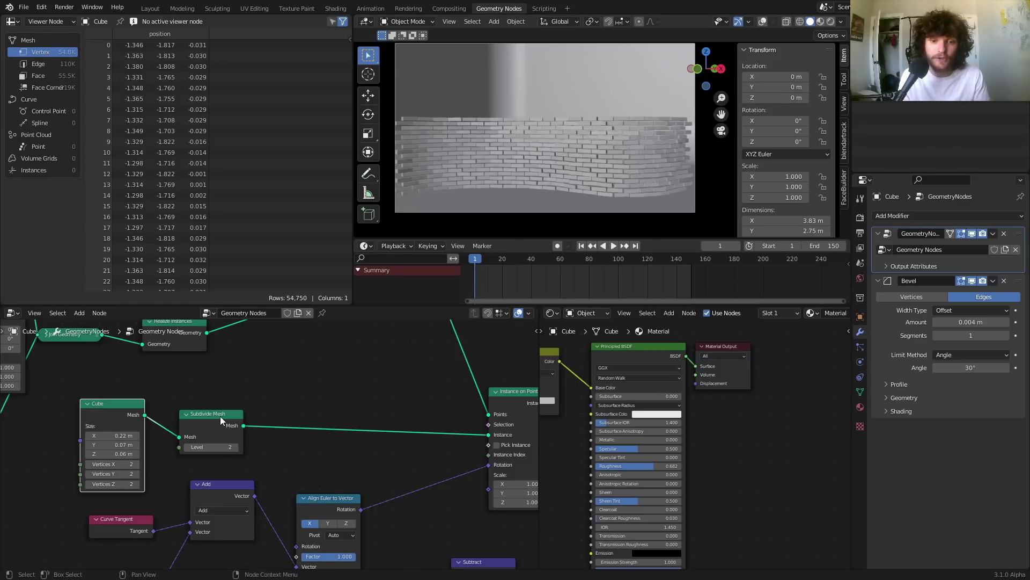
- Delete the Subdivide Mesh node so Cube feeds Instance on Points directly
left_click_drag(220, 417, 269, 404)
key("ctrl+x")
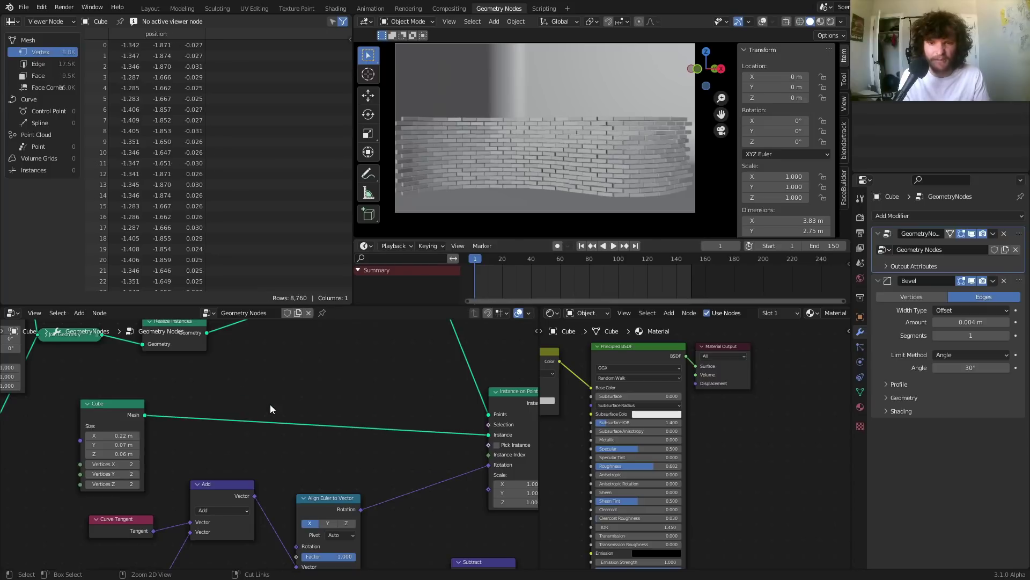
scroll(569, 138, "up", 6)
key("ctrl+z")
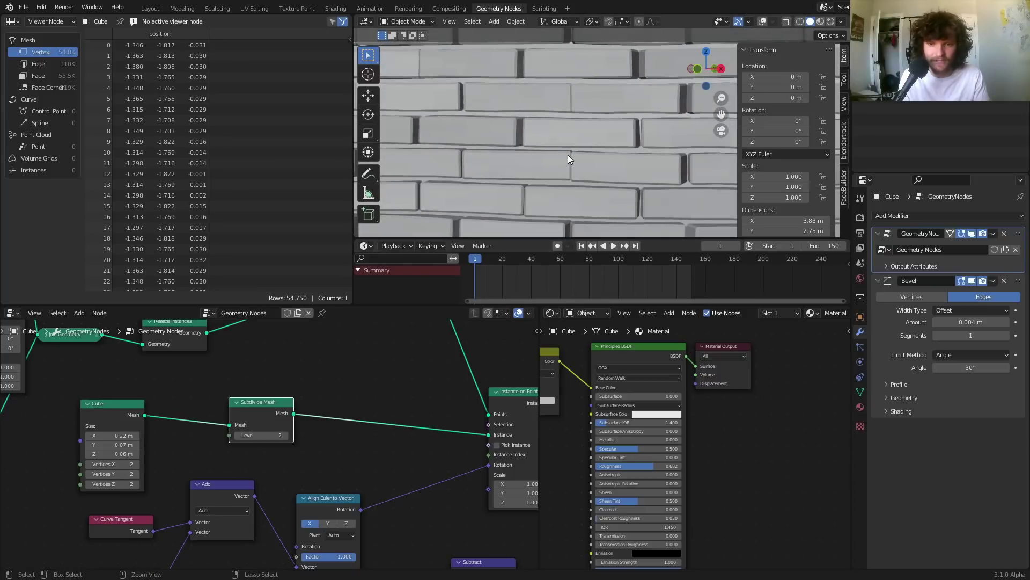
key("ctrl+x")
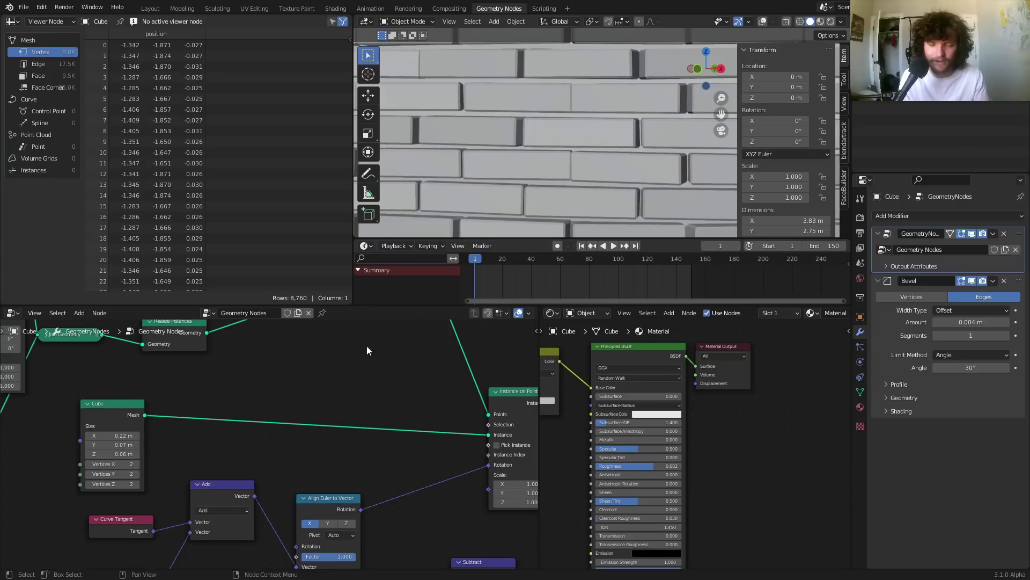
scroll(539, 182, "down", 6)
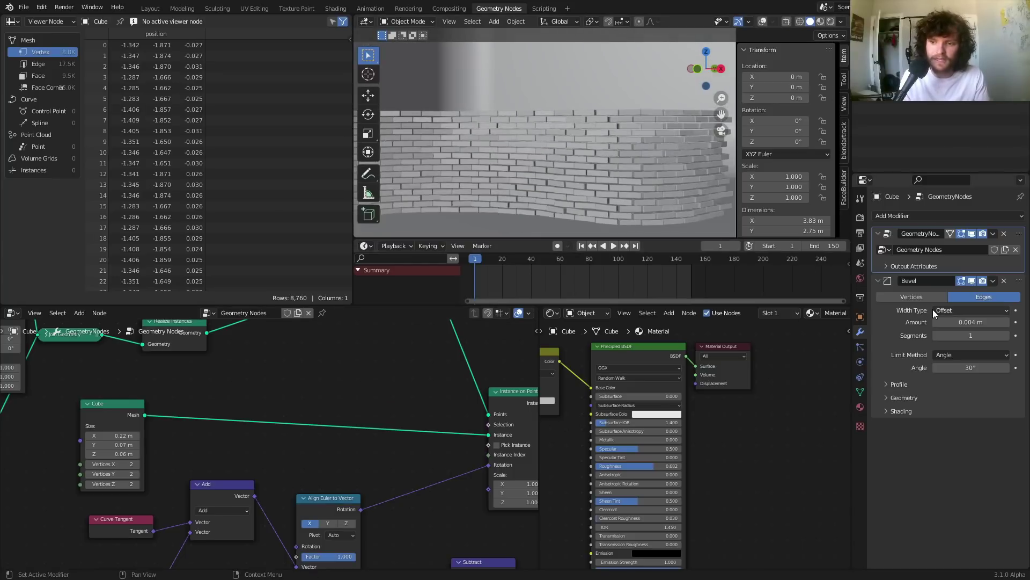
- Disable the Bevel modifier's viewport display and switch to camera view
left_click(972, 281)
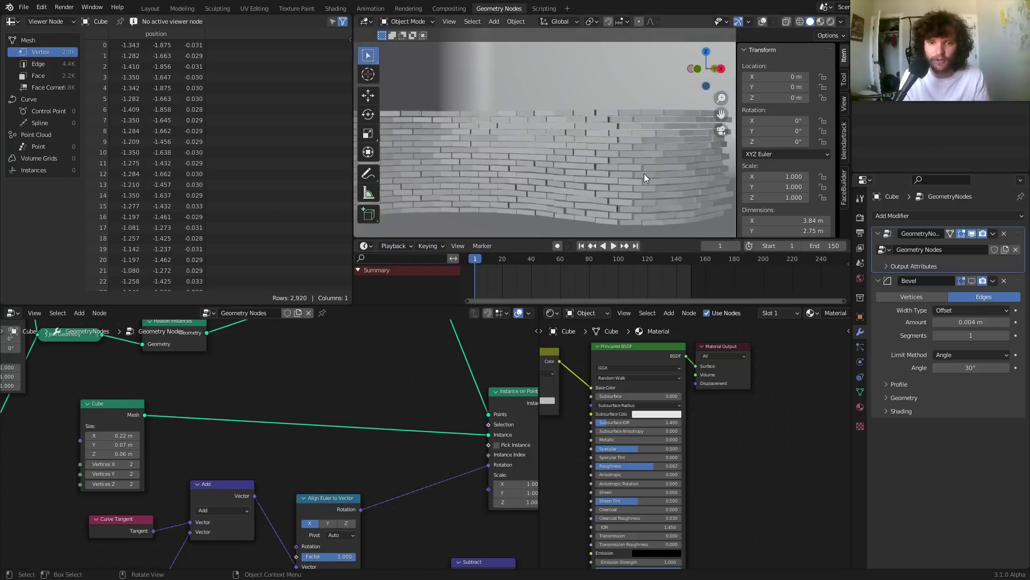
key("KP_0")
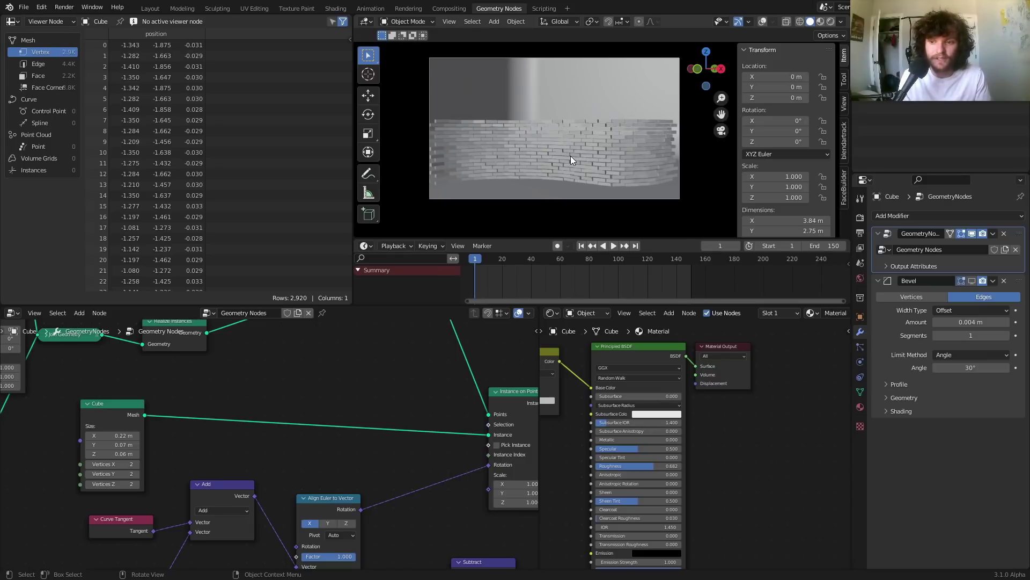
- Add a Cloth physics modifier to the wall and move it above Bevel
left_click(929, 218)
left_click(970, 245)
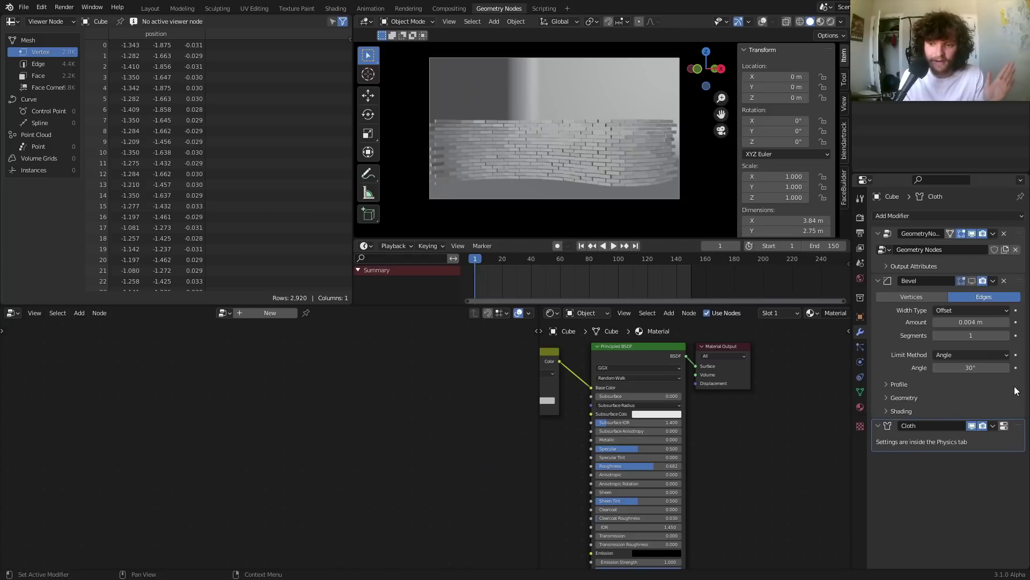
left_click_drag(1019, 426, 1011, 279)
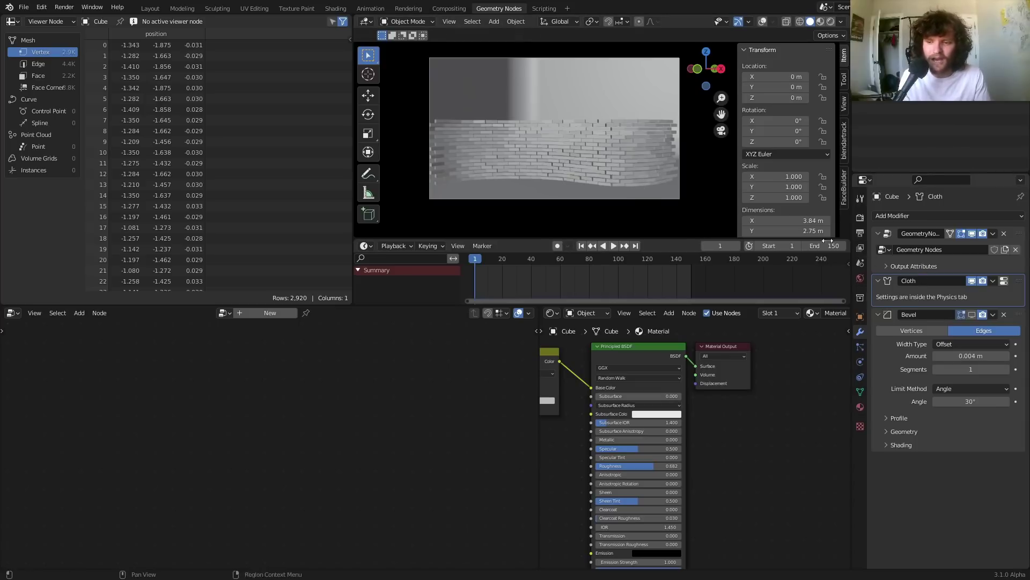
- Show the wall's cloth physics settings and orbit the view away from the camera
left_click(859, 361)
scroll(900, 285, "down", 4)
scroll(907, 276, "up", 5)
middle_click_drag(670, 191, 586, 157)
- Play the cloth simulation three times, watching the wall fall through the floor
key("space")
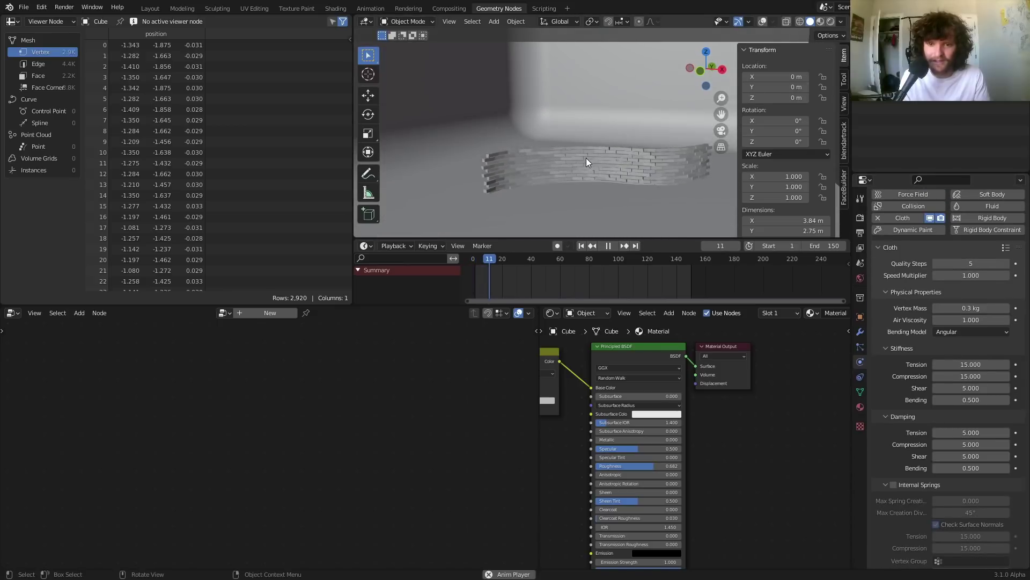
key("Escape")
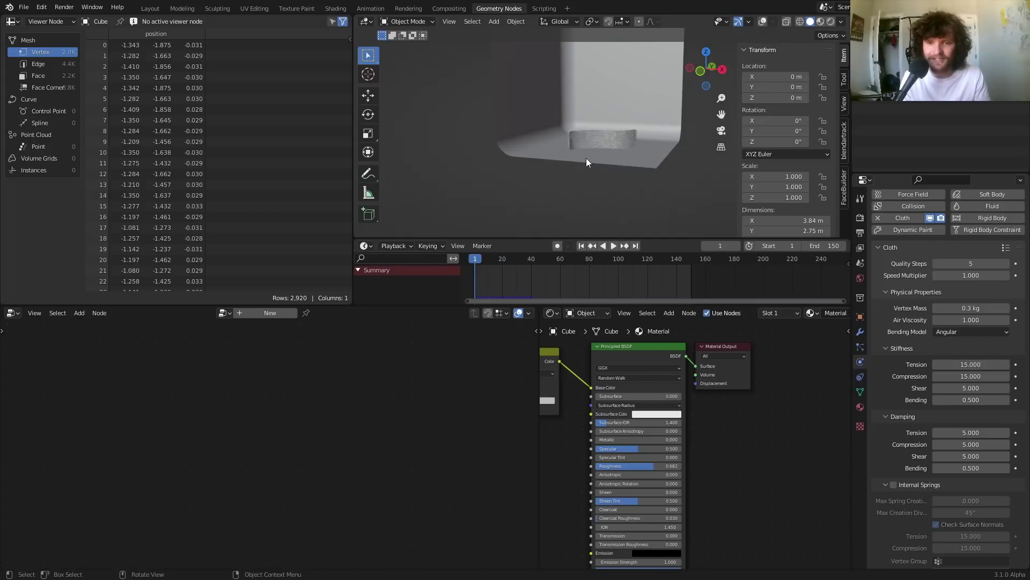
key("space")
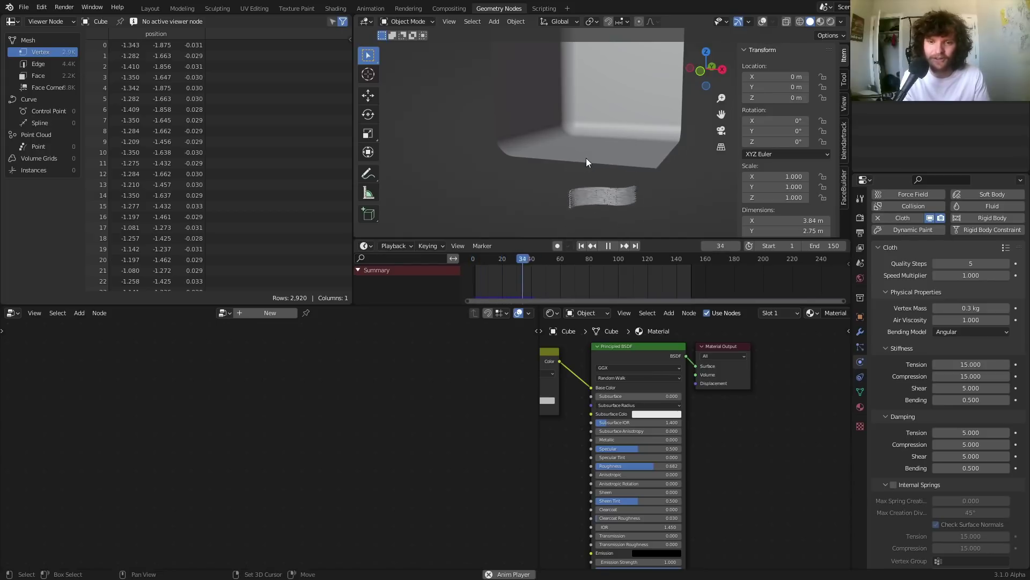
key("Escape")
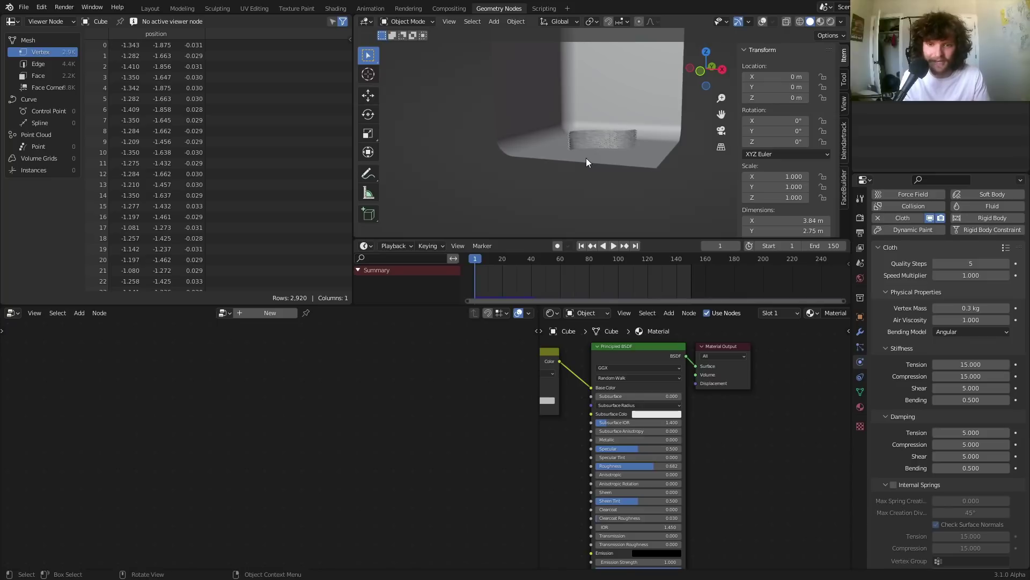
key("space")
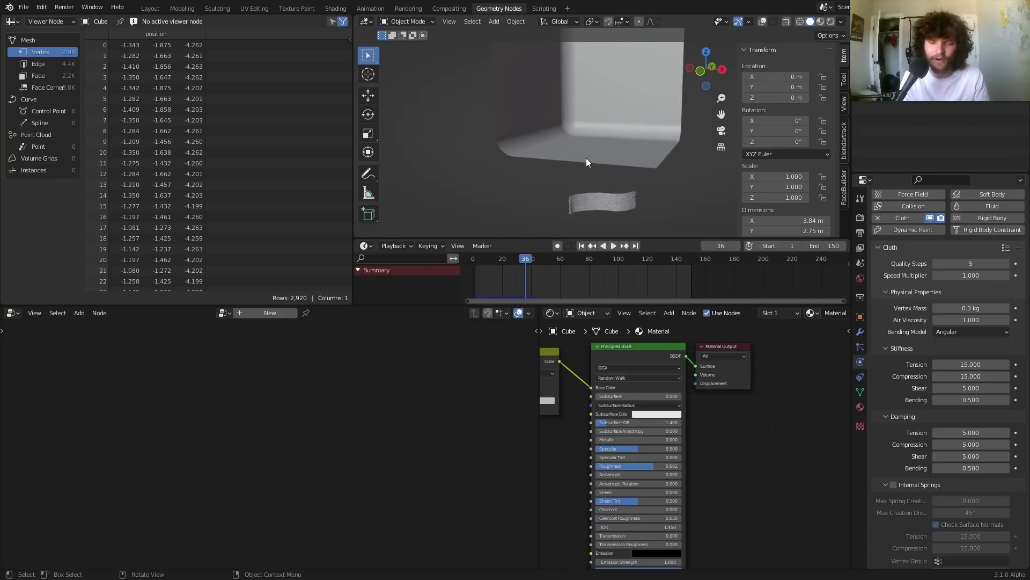
key("Escape")
- Reselect the brick wall and bring back its geometry node tree
left_click(627, 144)
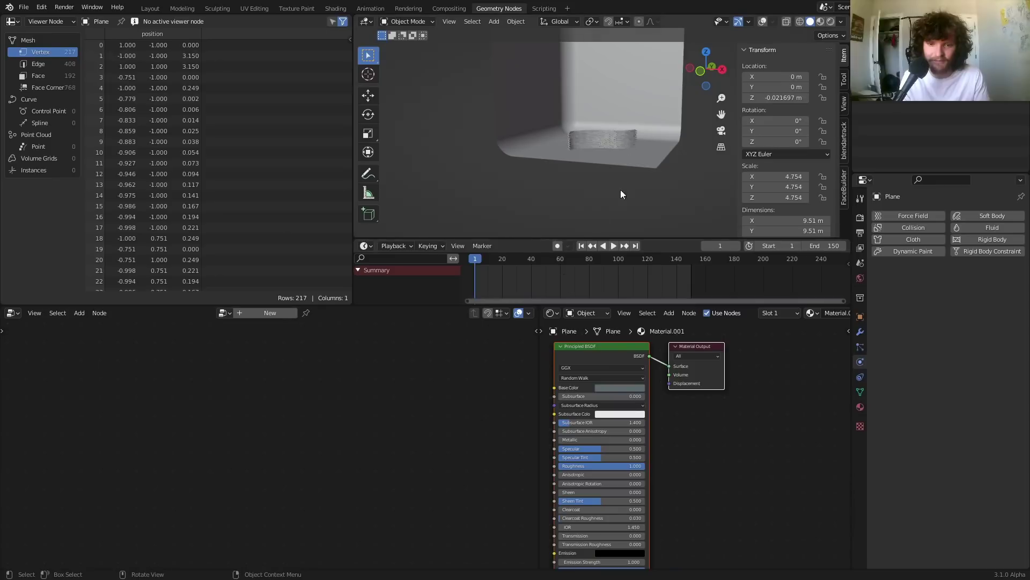
left_click(618, 159)
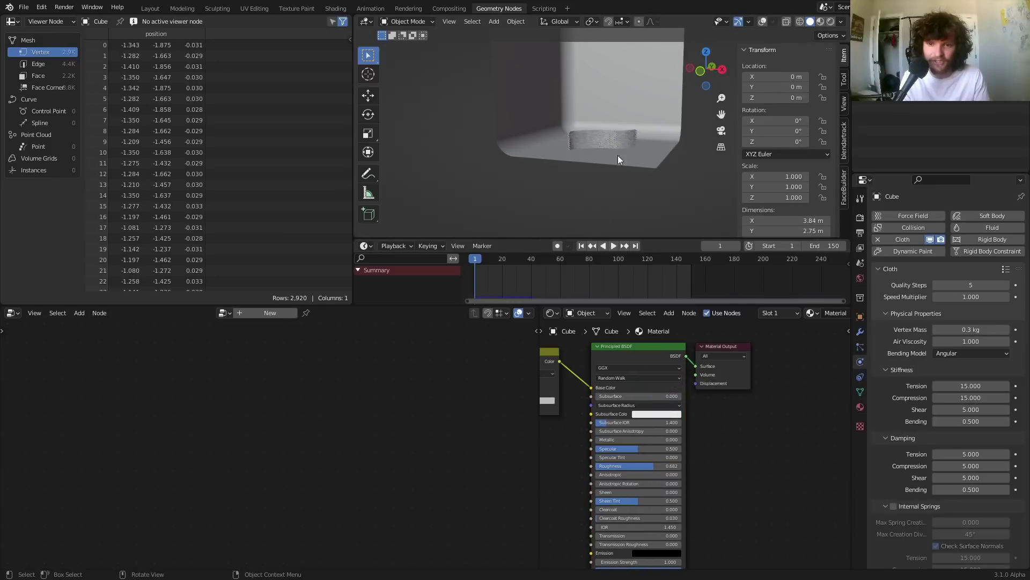
left_click(860, 332)
left_click(888, 238)
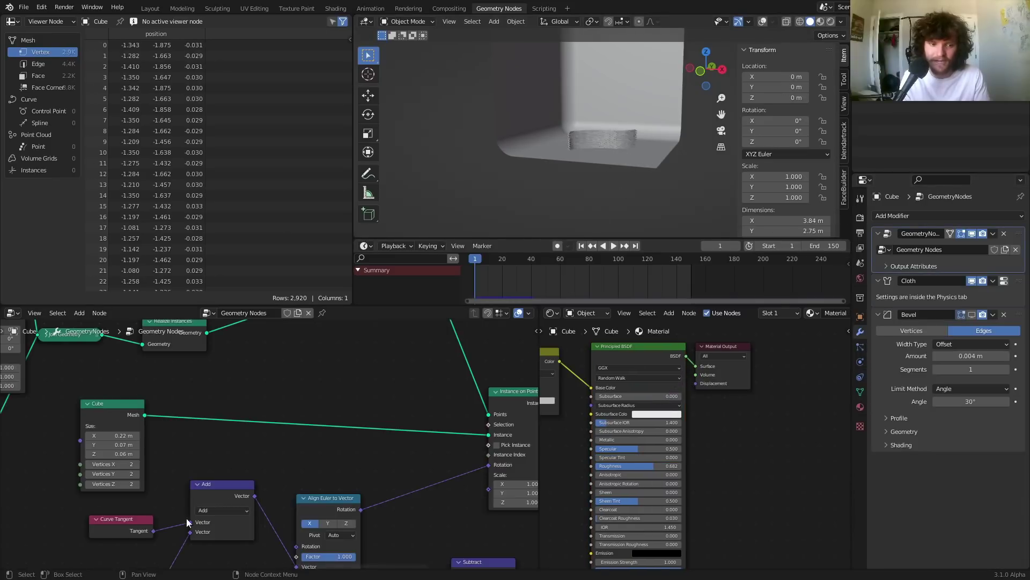
- Lower the Trim Curve end to 0.375, test playback, then raise it to 0.575
middle_click_drag(376, 429, 310, 453)
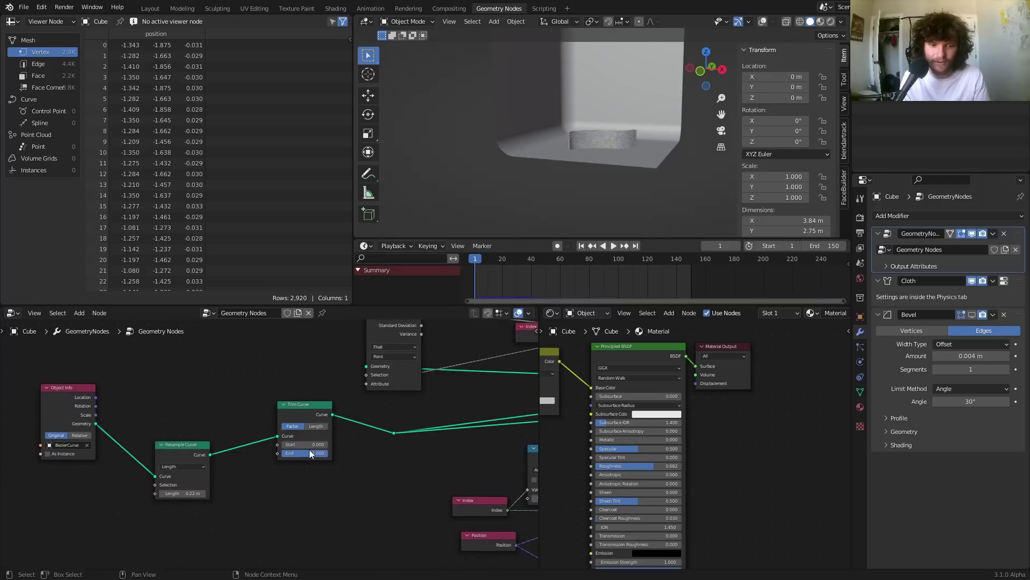
left_click_drag(310, 454, 290, 453)
key("space")
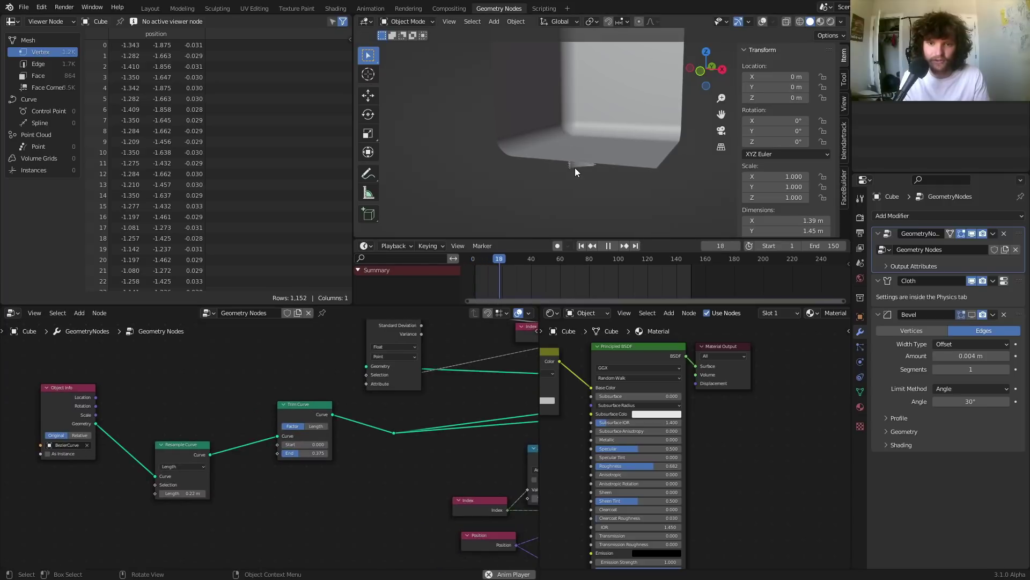
key("Escape")
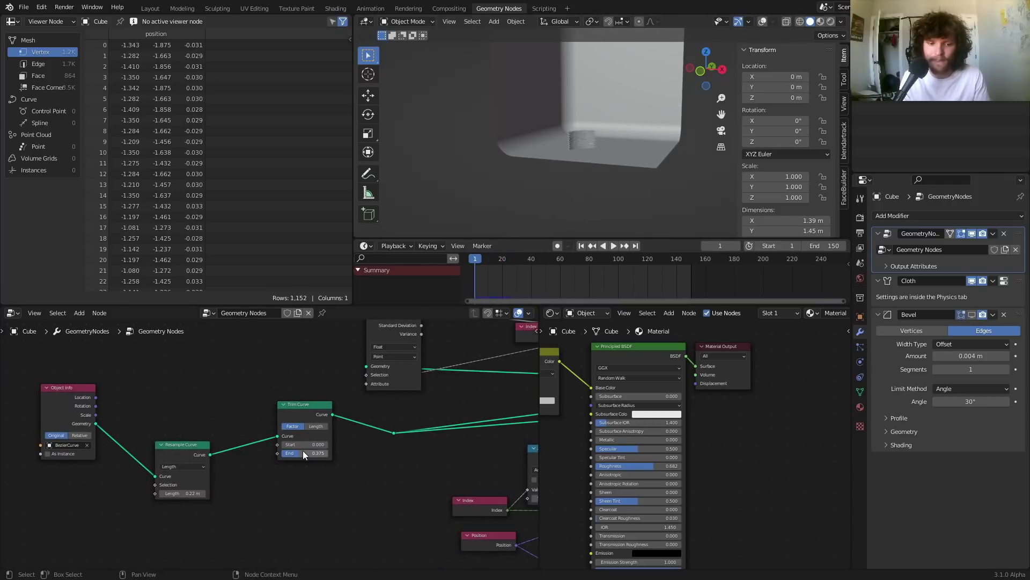
left_click_drag(302, 449, 322, 449)
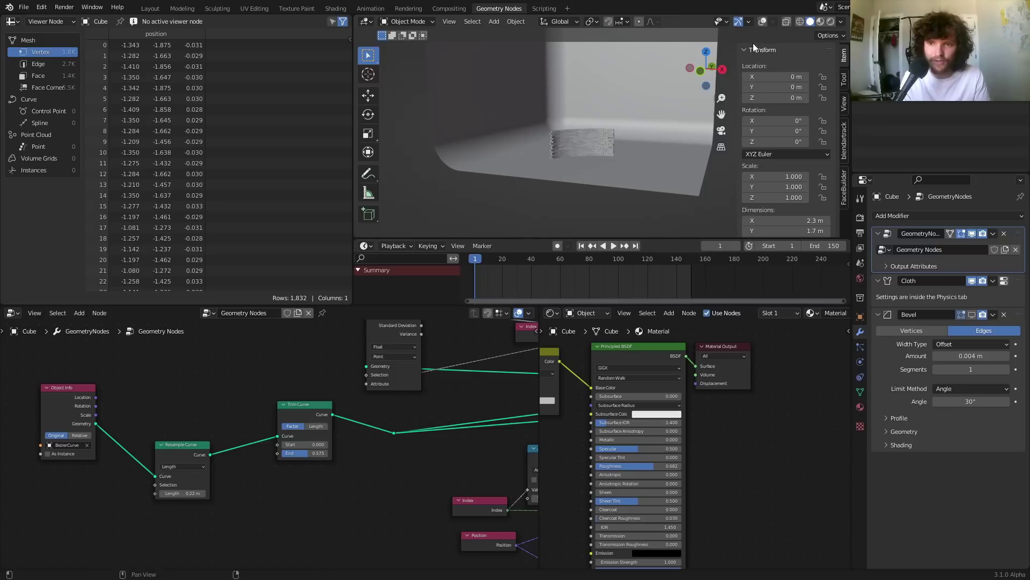
- Turn viewport overlays back on and give the backdrop Plane Collision physics
left_click(762, 22)
left_click(546, 89)
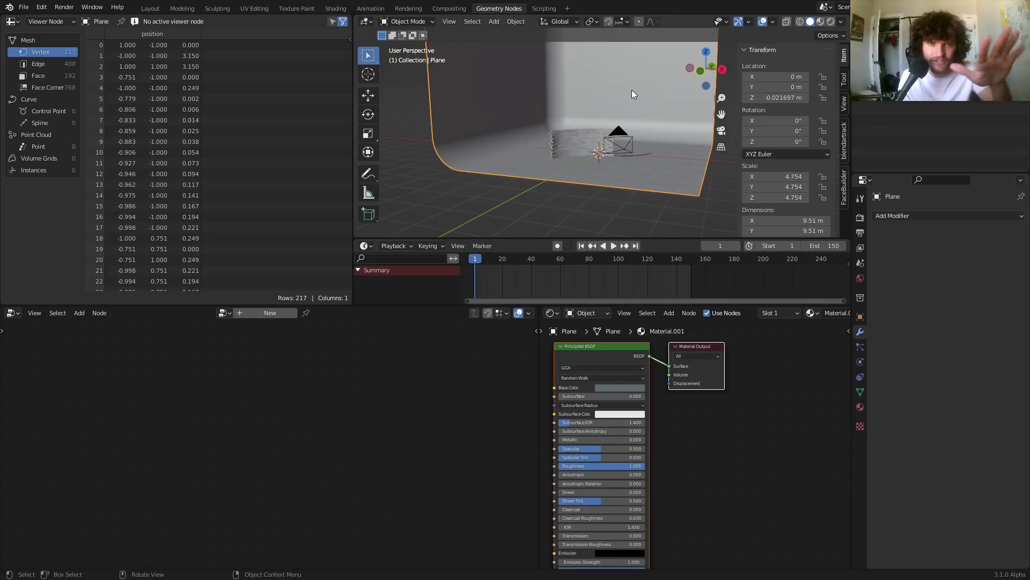
left_click(861, 361)
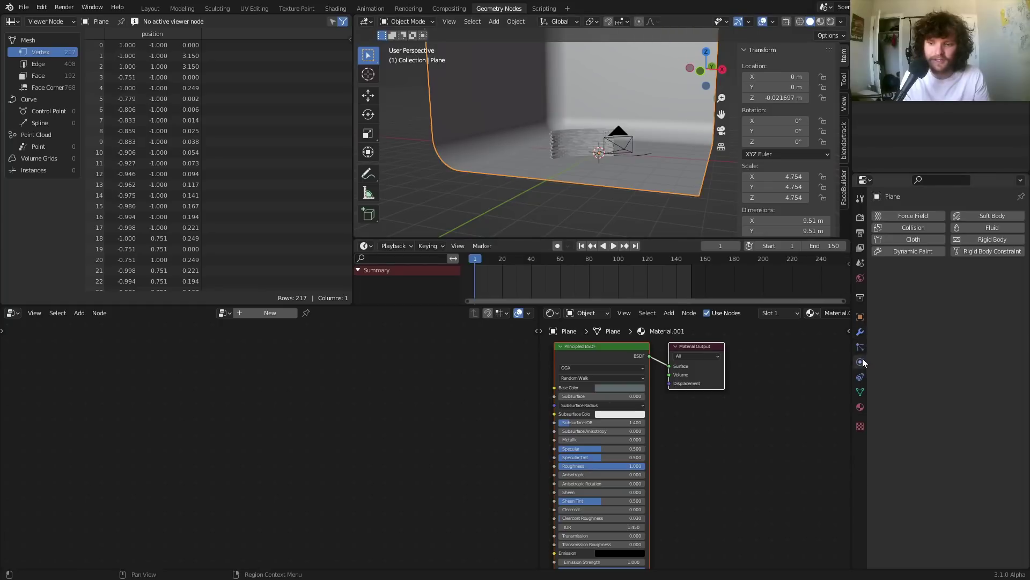
left_click(913, 227)
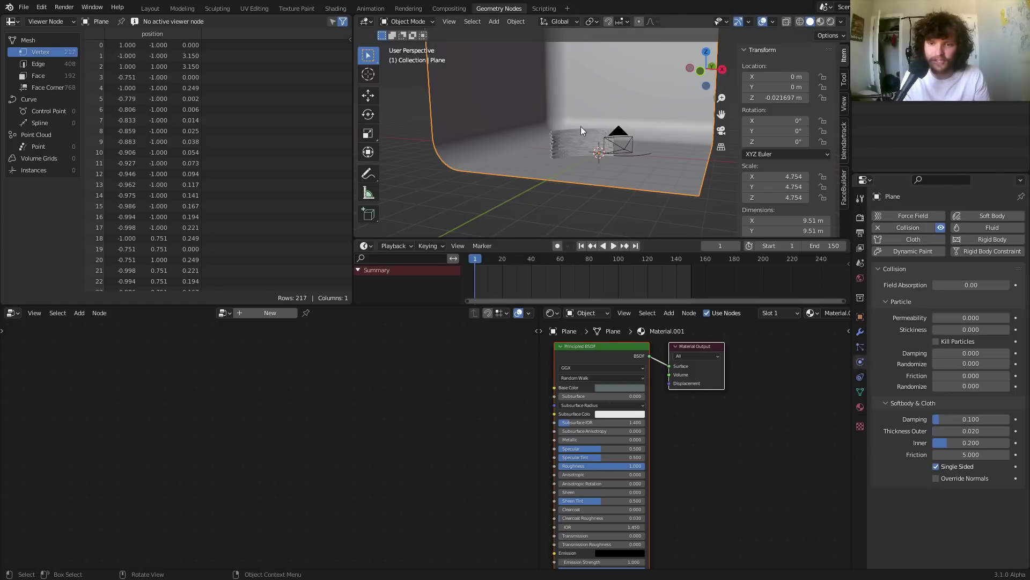
- Play the simulation twice to check the wall collapses onto the floor
key("space")
scroll(579, 156, "up", 3)
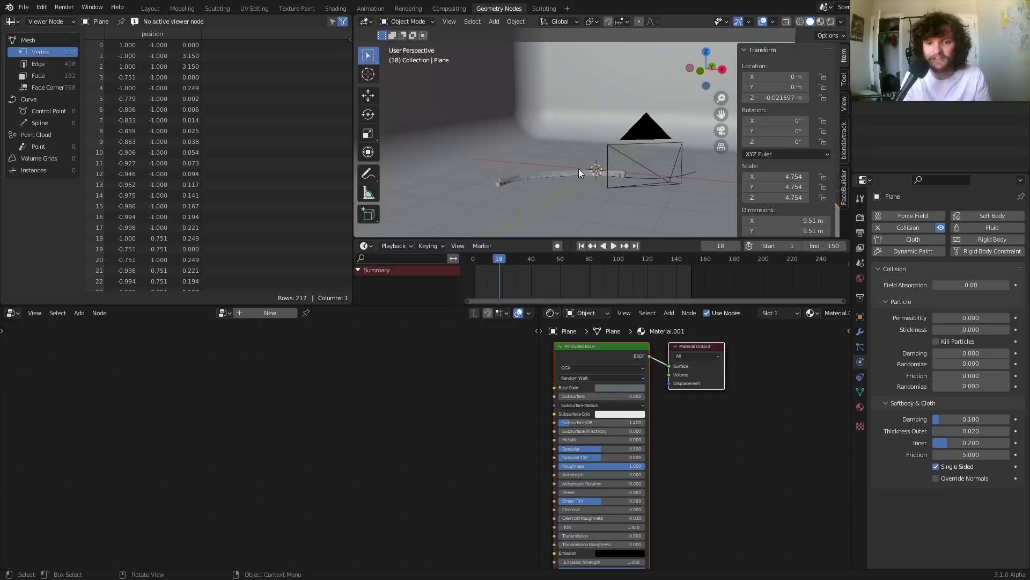
key("Escape")
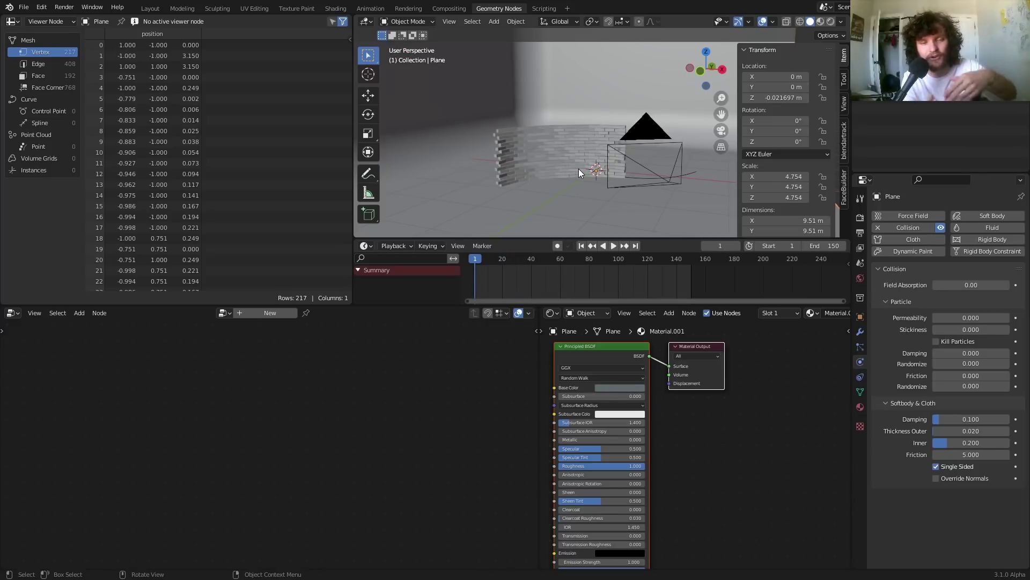
key("space")
key("Escape")
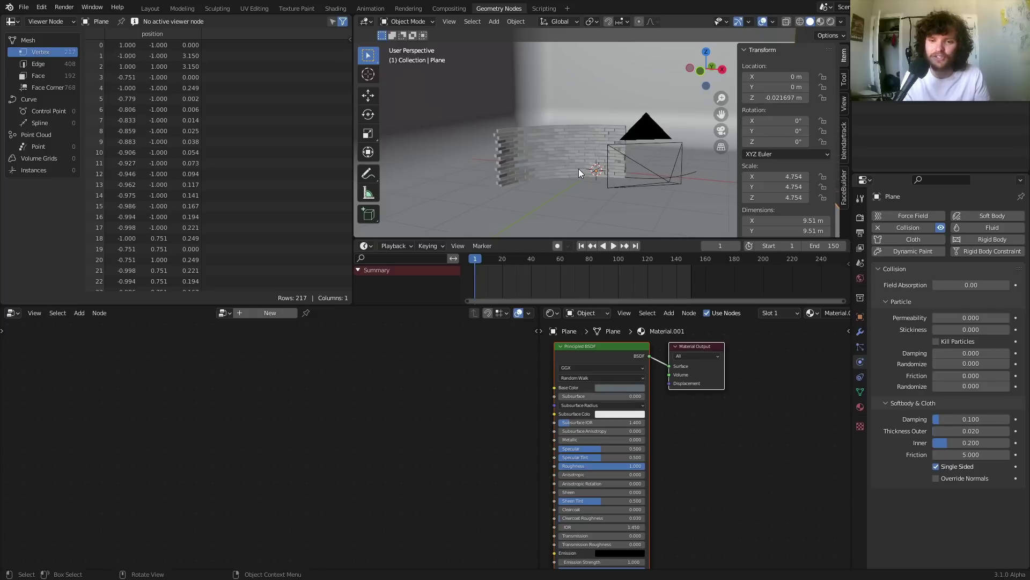
- Expand the wall's Cloth Collisions and test playback with Object Collisions off, then restore it
left_click(578, 169)
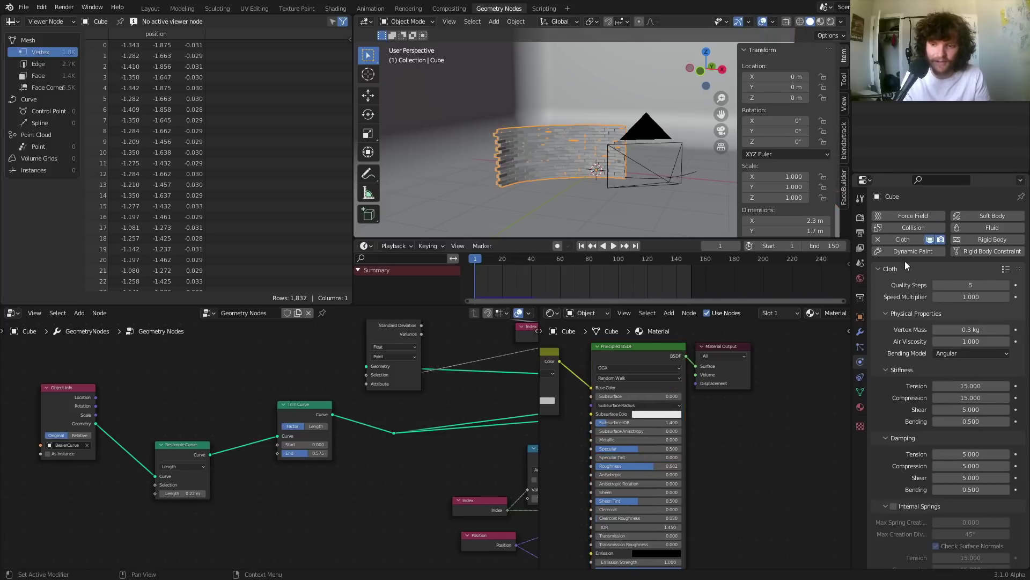
scroll(929, 300, "down", 8)
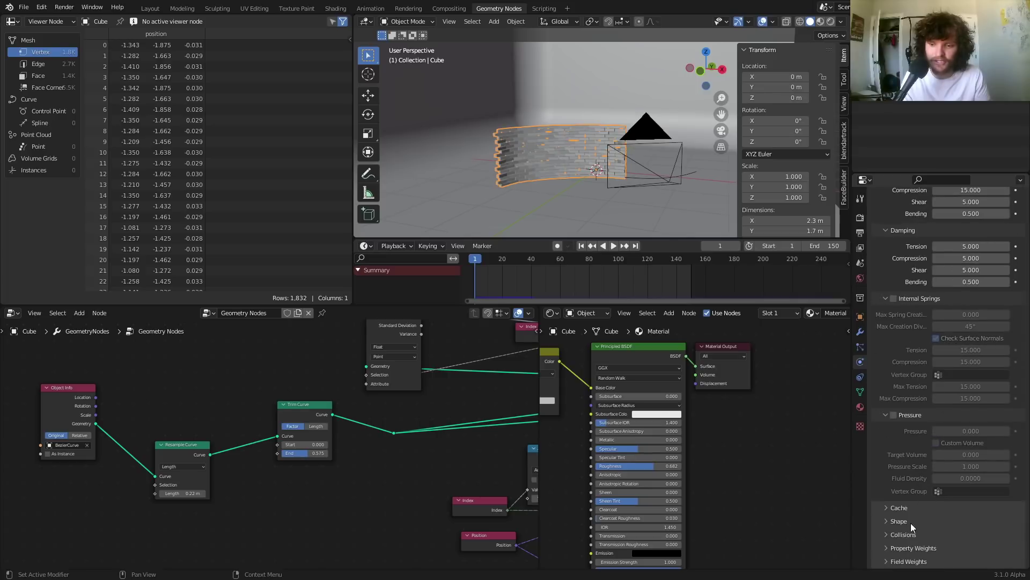
left_click(902, 534)
scroll(903, 515, "down", 6)
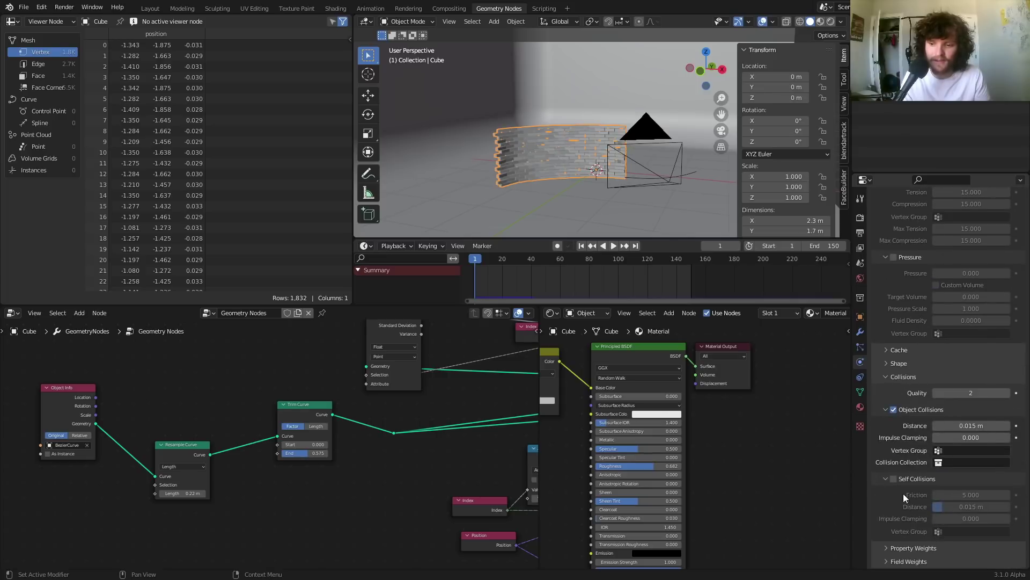
left_click(893, 410)
key("space")
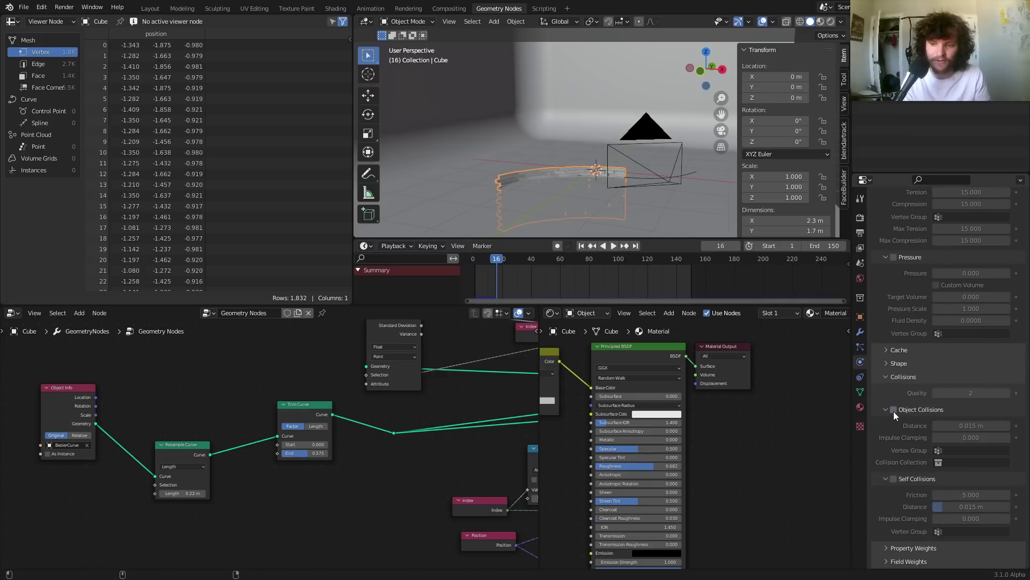
key("Escape")
left_click(894, 410)
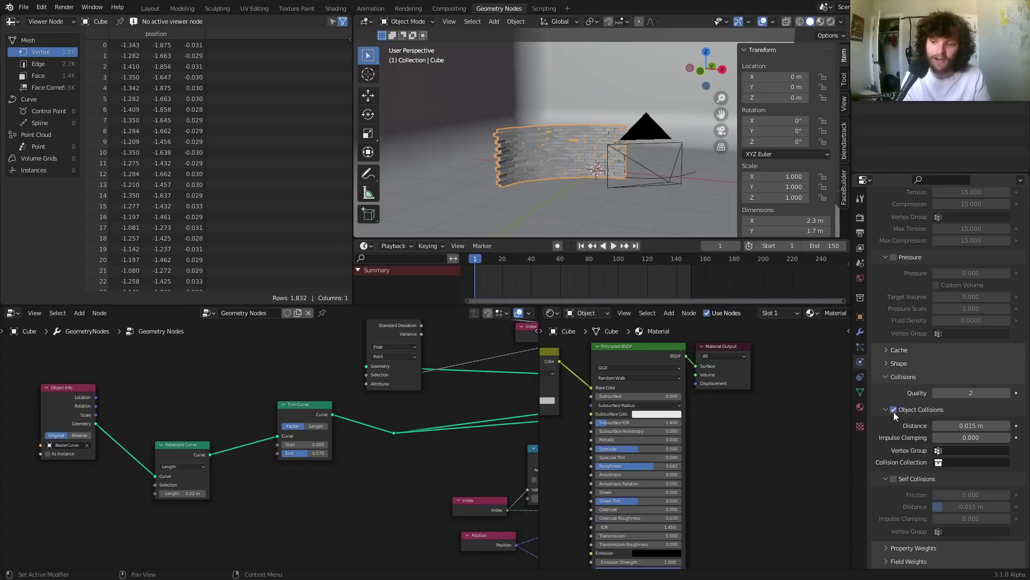
- Enable Self Collisions on the wall cloth and replay the collapse
left_click(893, 478)
key("space")
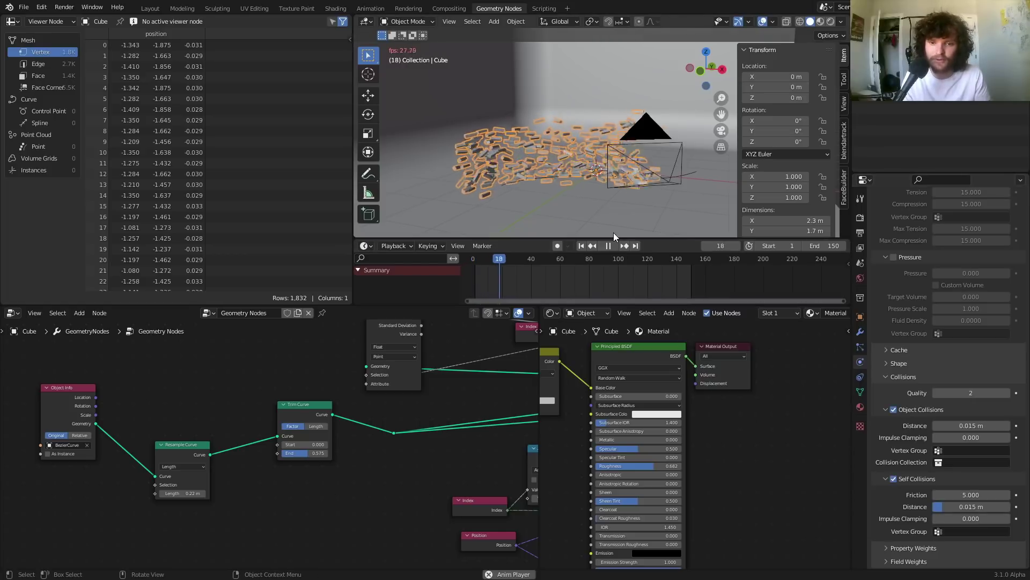
key("Escape")
key("space")
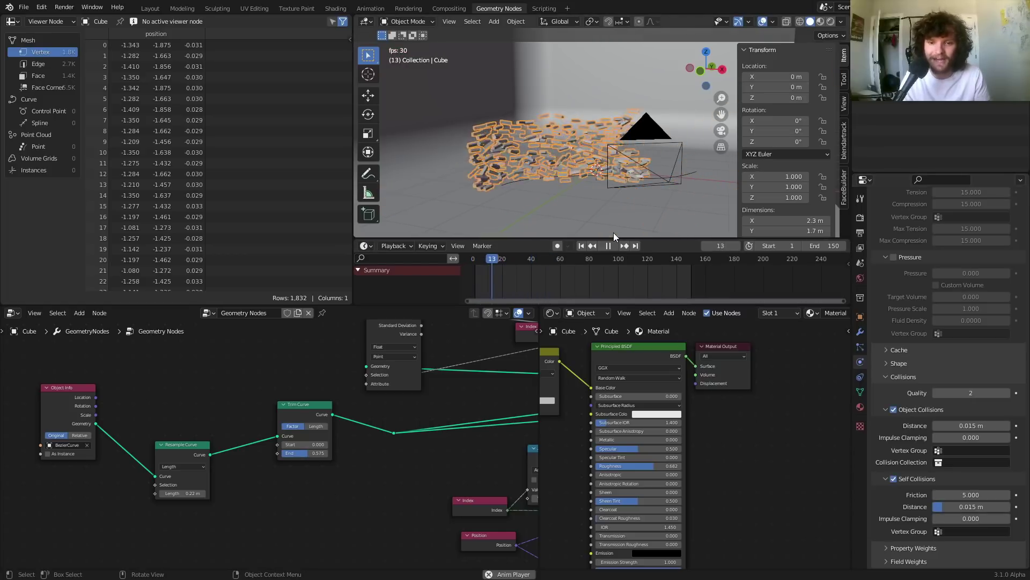
key("Escape")
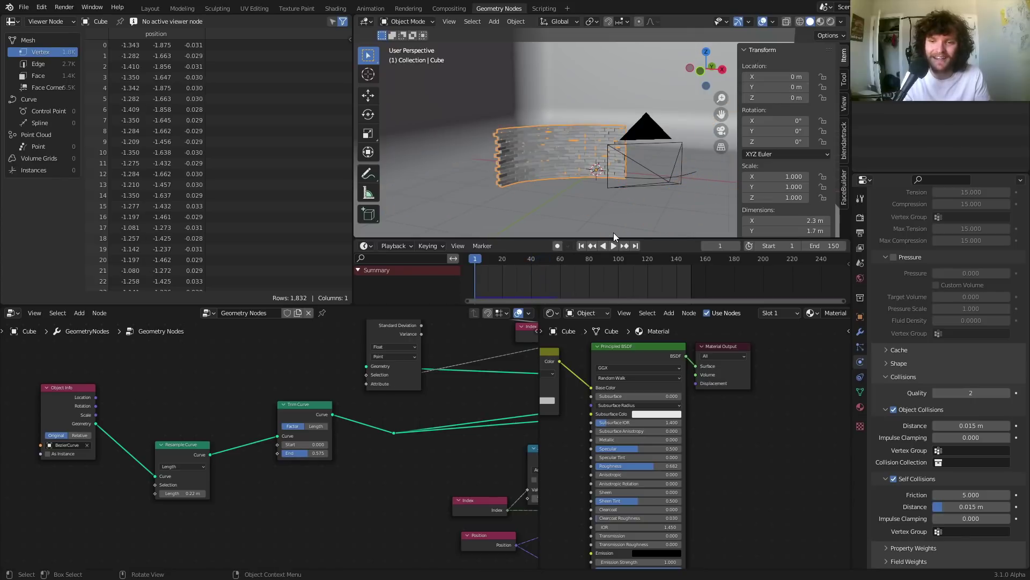
- Watch the brick wall collapse through the scene camera
left_click(722, 132)
key("space")
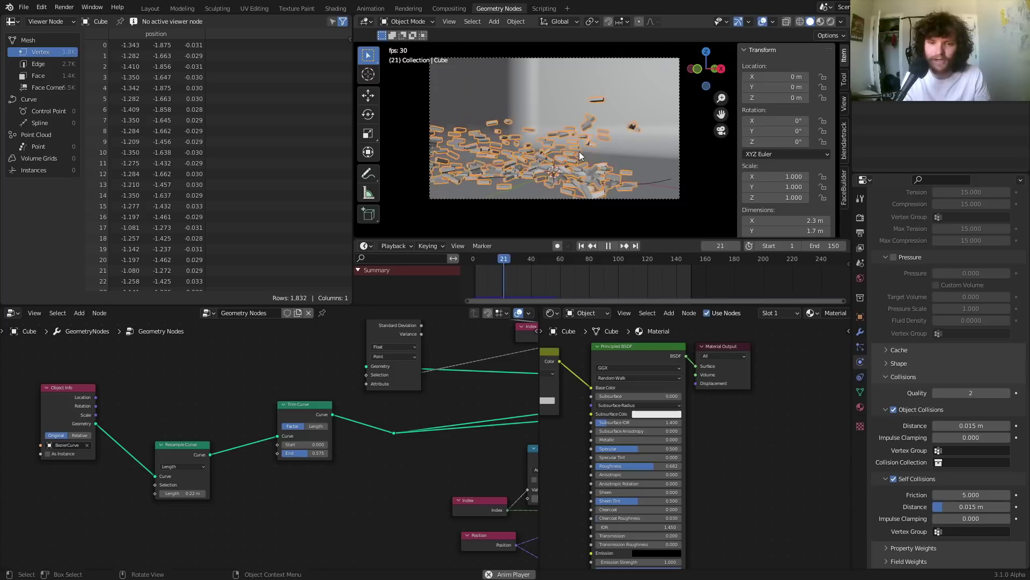
key("Escape")
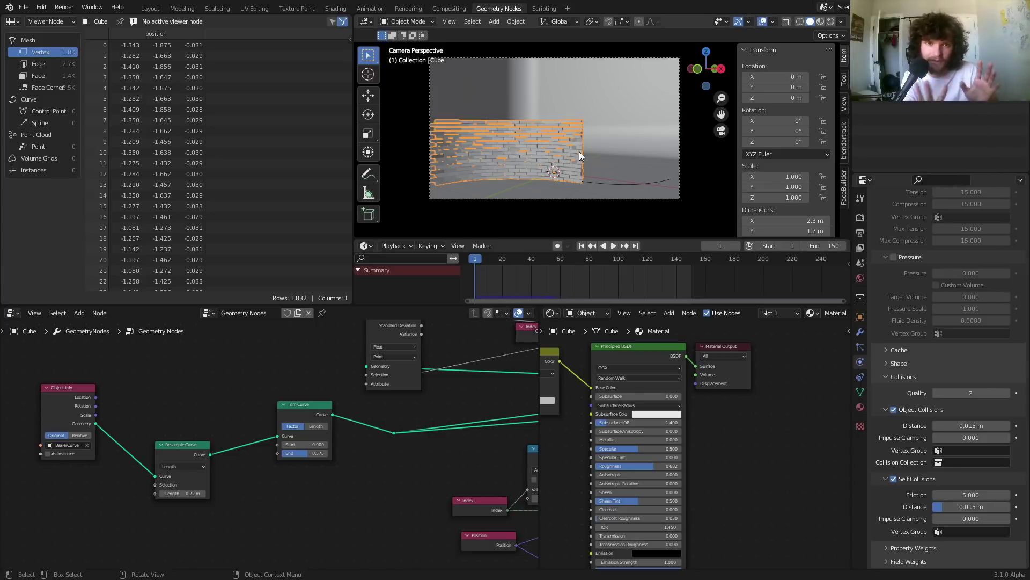
- Replay the self-colliding wall collapse once
key("space")
scroll(568, 156, "up", 2)
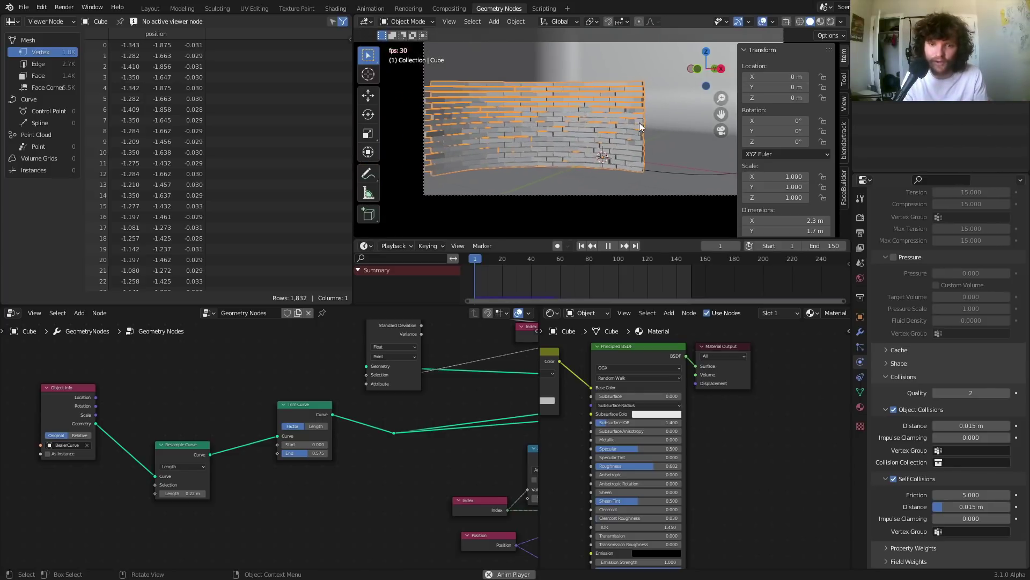
key("Escape")
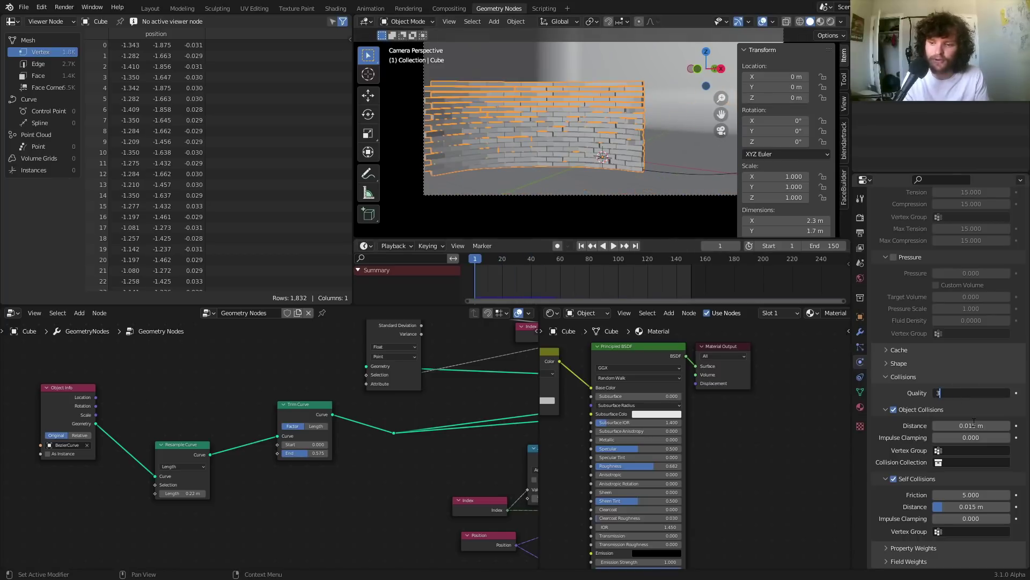
- Set the cloth Quality Steps to 6 and replay the collapse twice
scroll(968, 397, "up", 15)
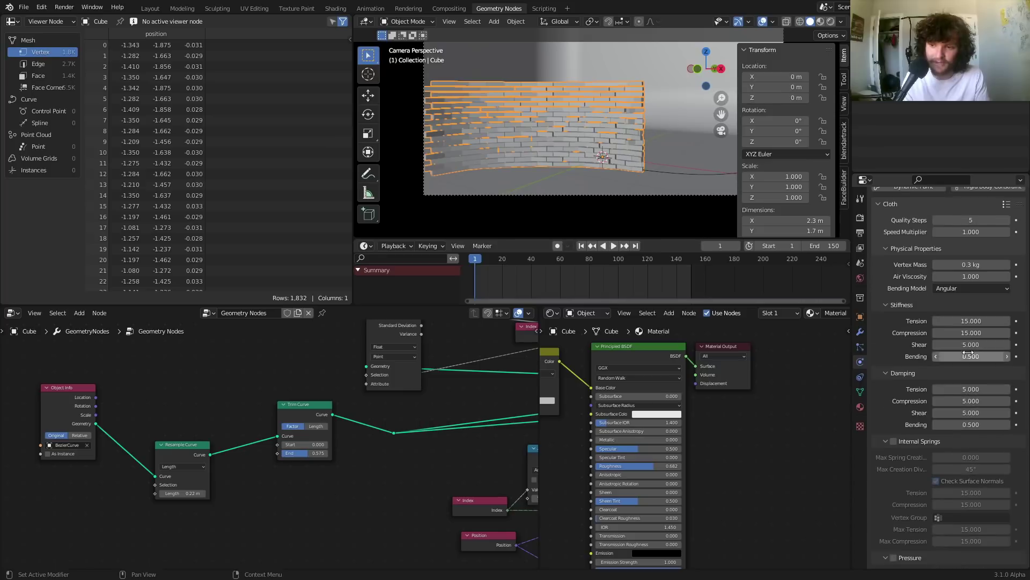
left_click(972, 285)
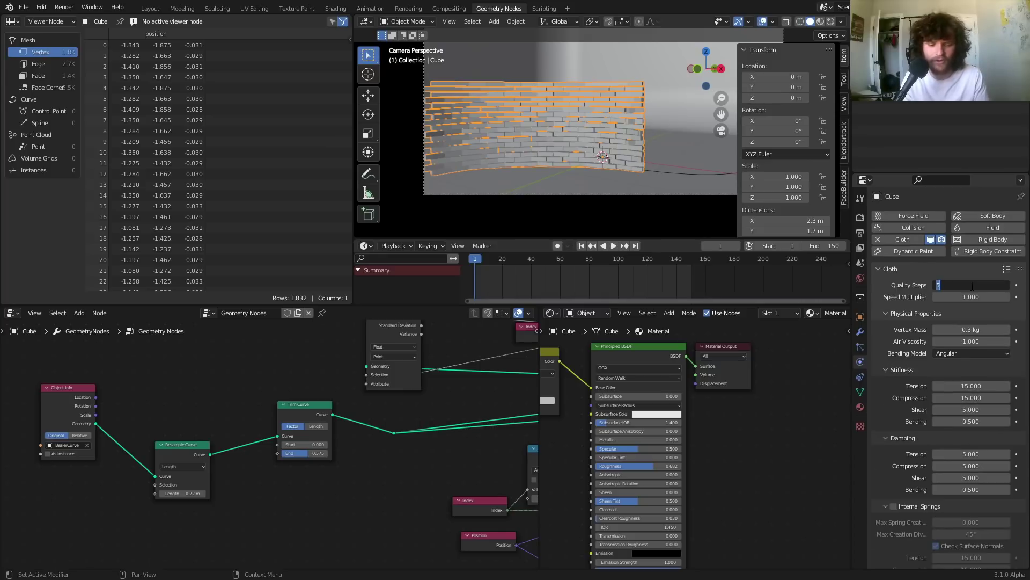
key("Return")
key("space")
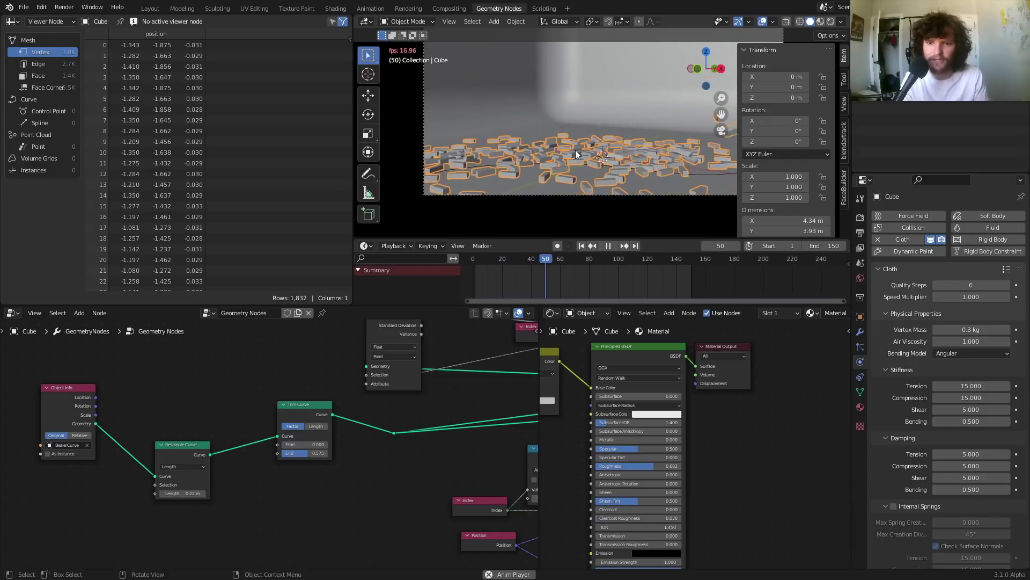
key("shift+Left")
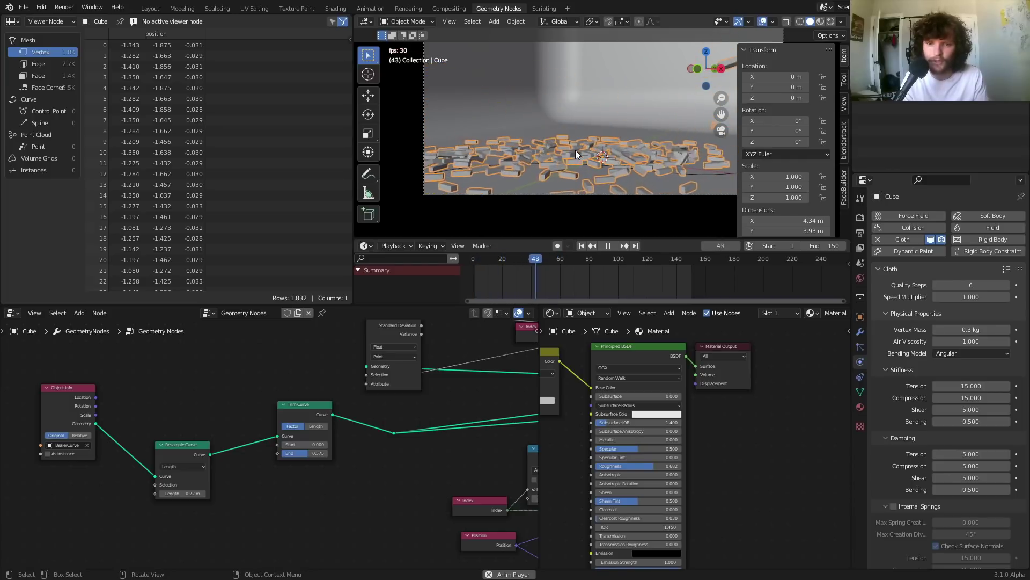
key("Escape")
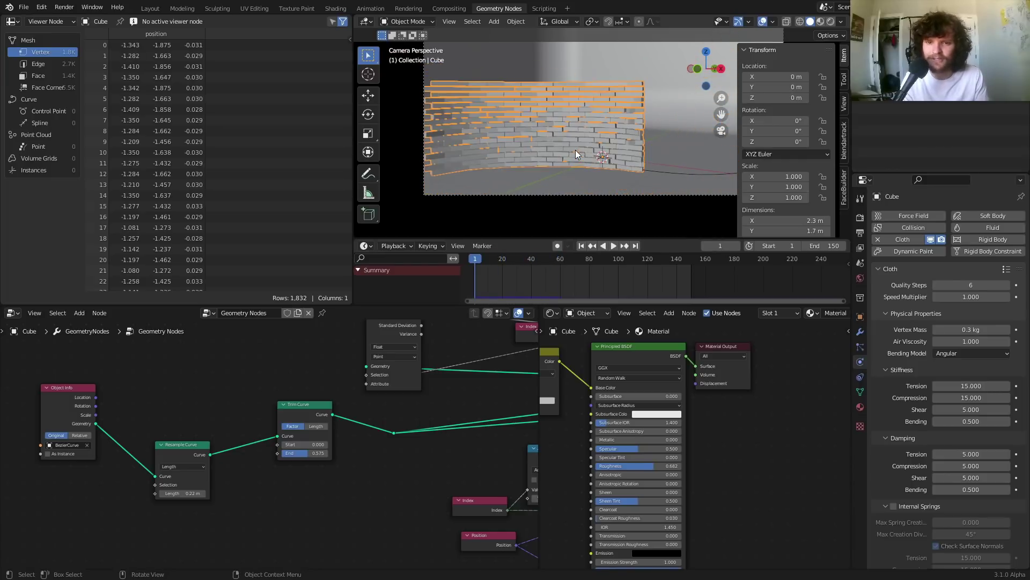
key("space")
key("Escape")
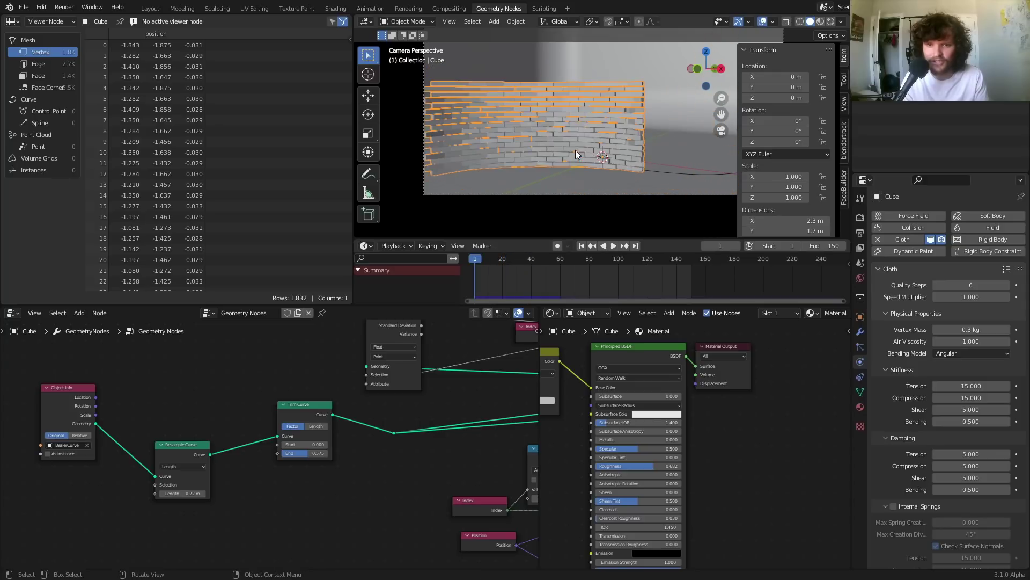
- Shorten the wall to a Trim Curve end of 0.292 and test the collapse
left_click_drag(307, 454, 292, 454)
key("space")
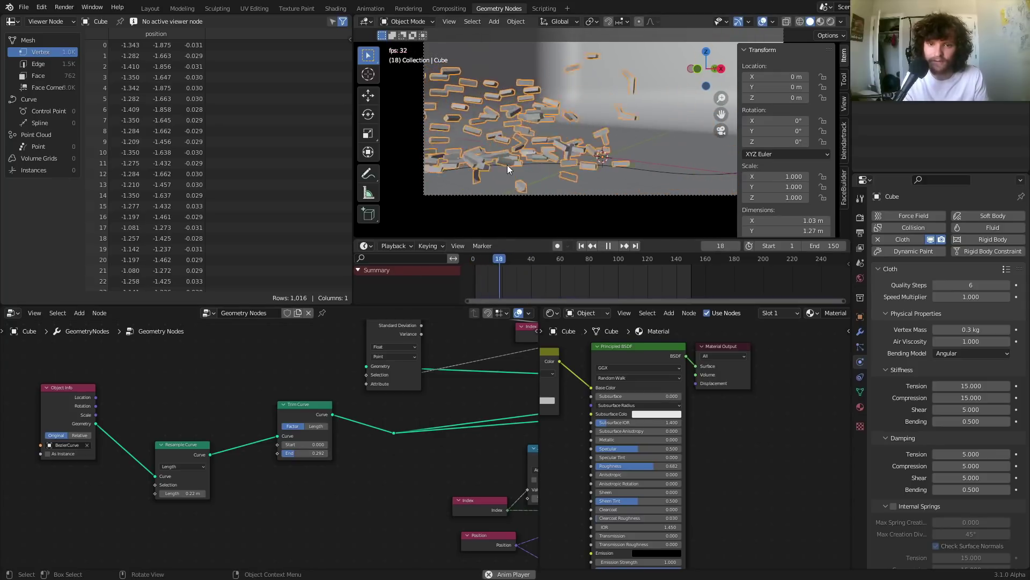
key("Escape")
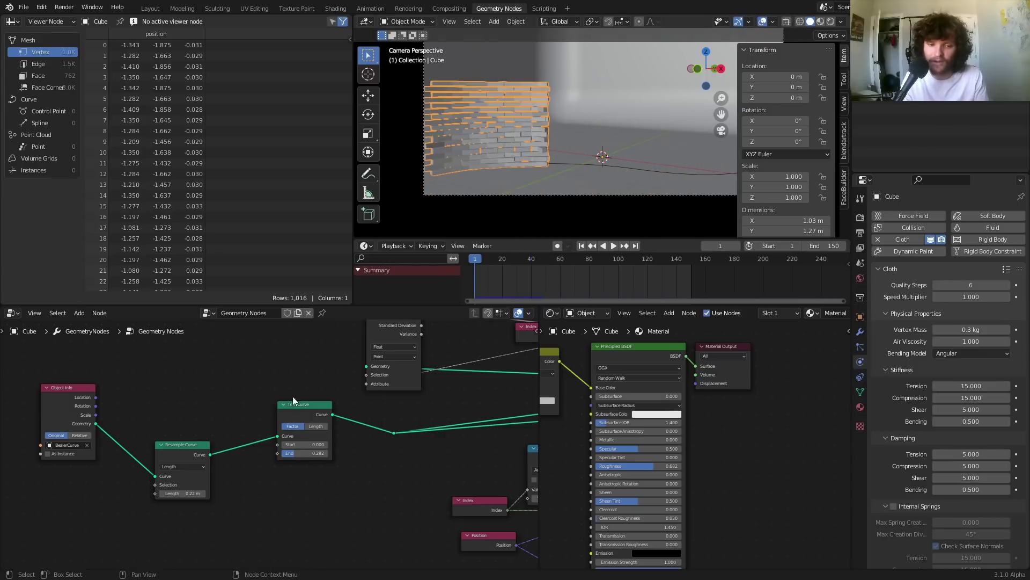
- Extend the wall back to a trim end of 1.000 and reframe the camera view
left_click_drag(296, 454, 324, 454)
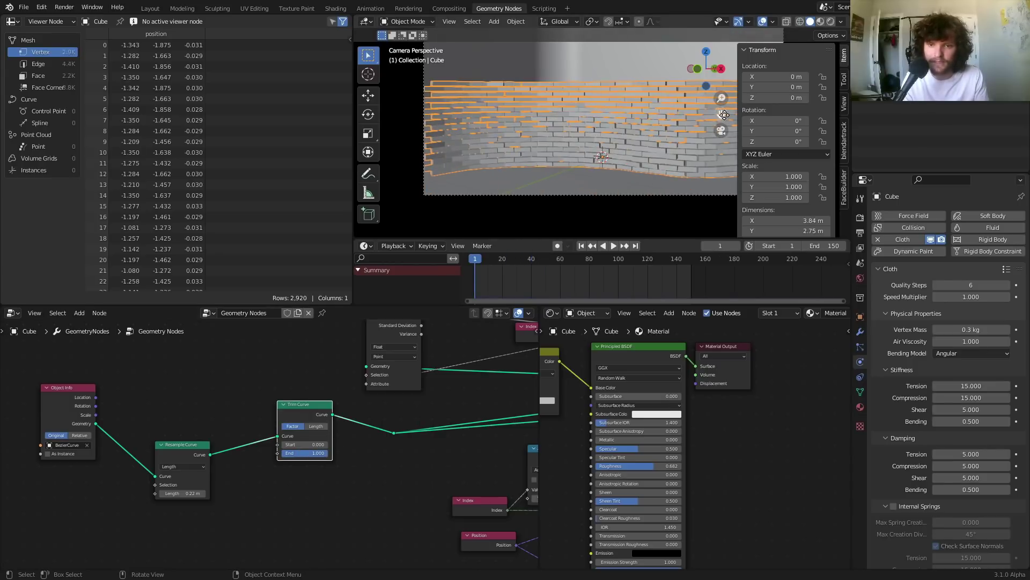
left_click_drag(724, 115, 641, 134)
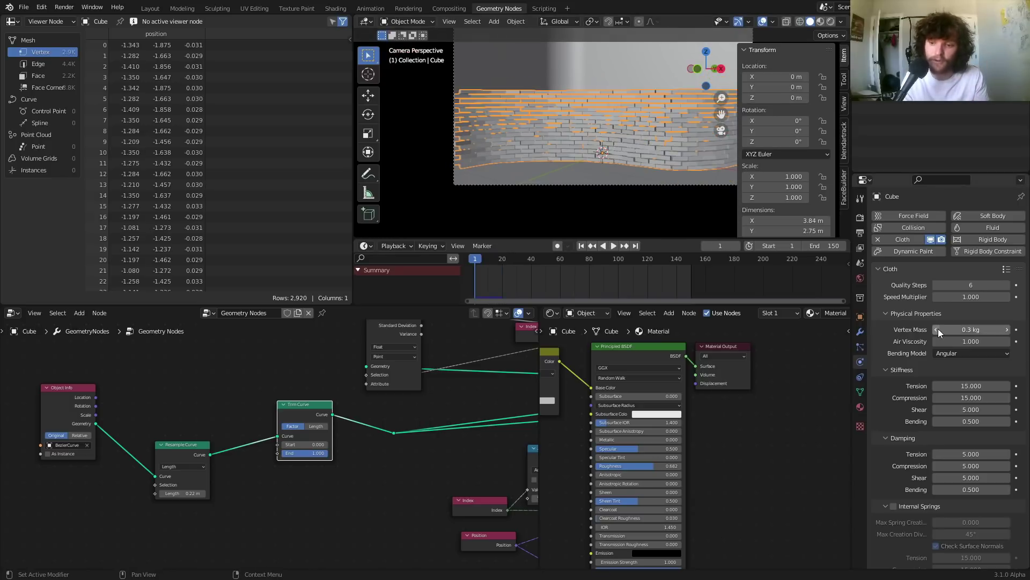
scroll(614, 147, "up", 3)
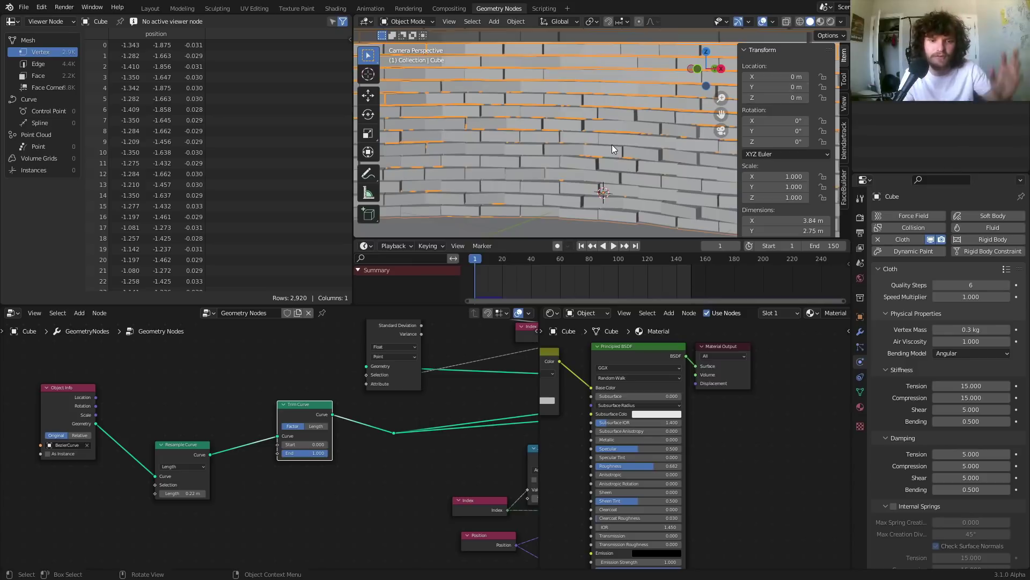
- After a test playback, set the Self Collisions Distance to 0.005 m and play the collapse again
key("space")
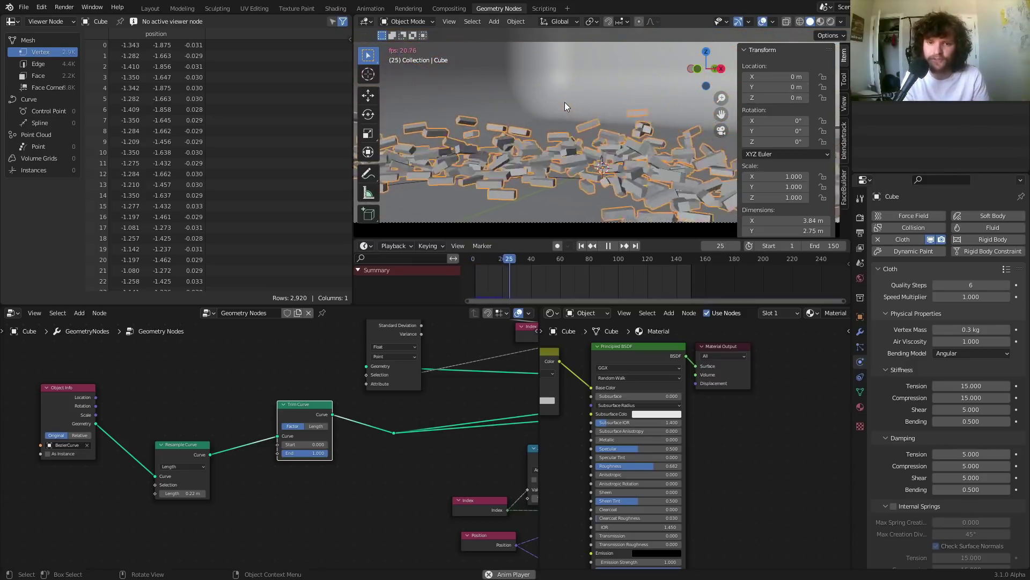
key("Escape")
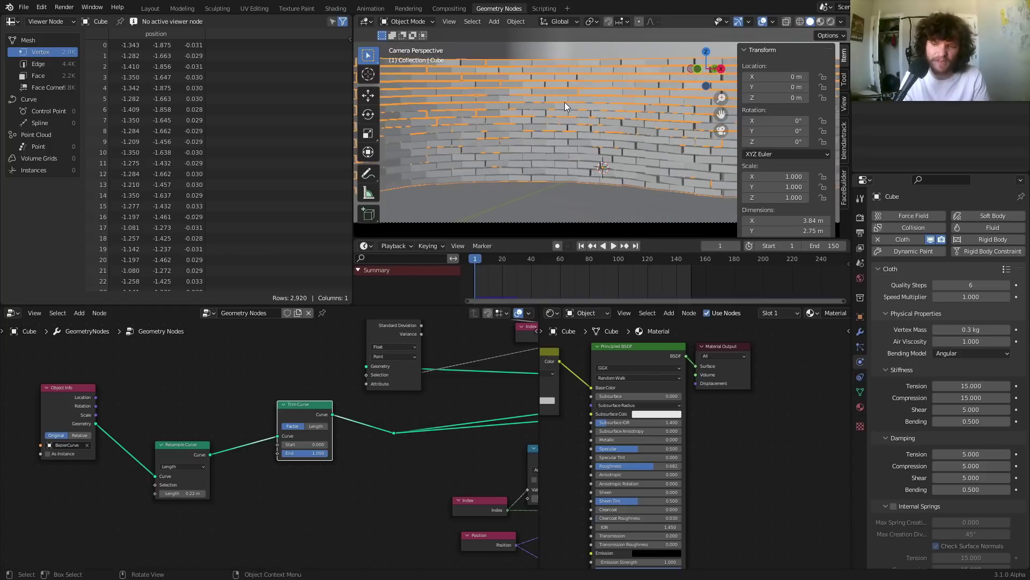
scroll(982, 363, "down", 15)
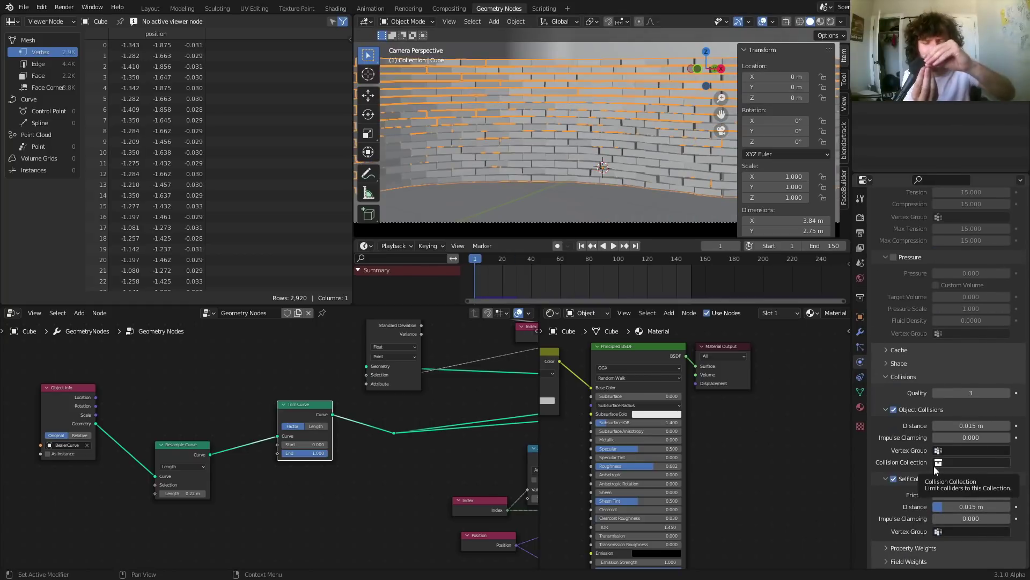
left_click(969, 506)
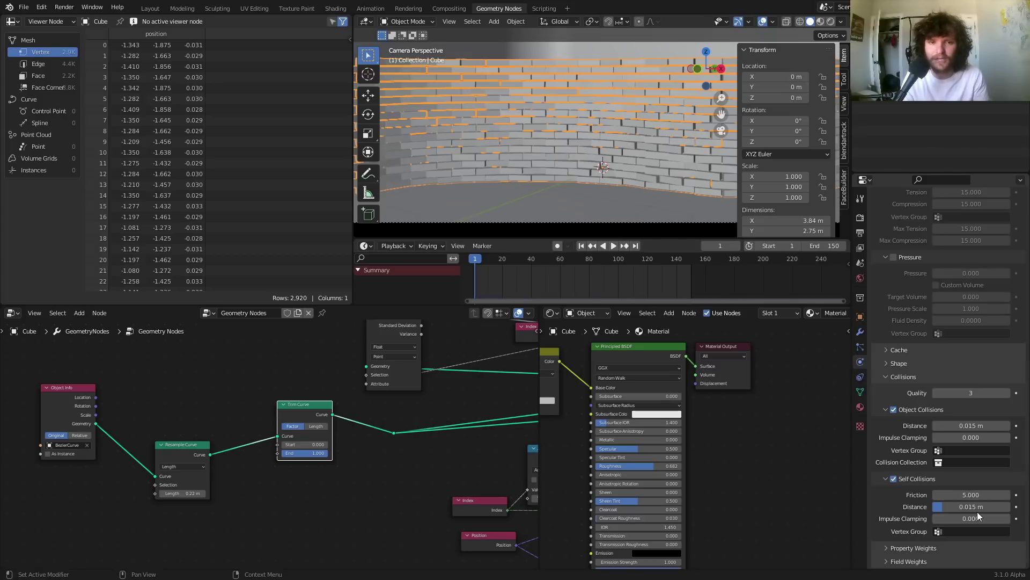
left_click(979, 510)
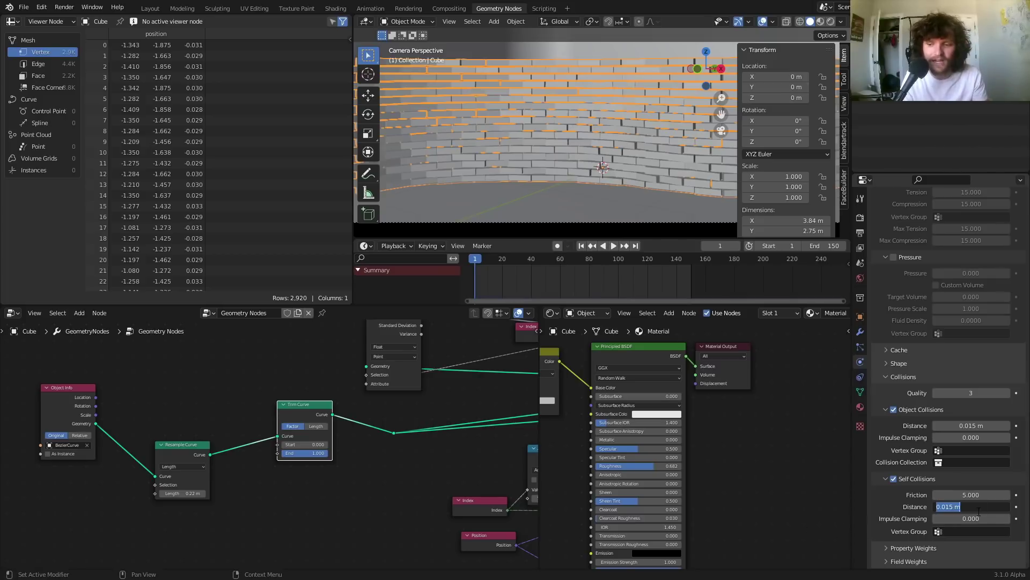
key("ctrl+a")
type("0.005")
key("Return")
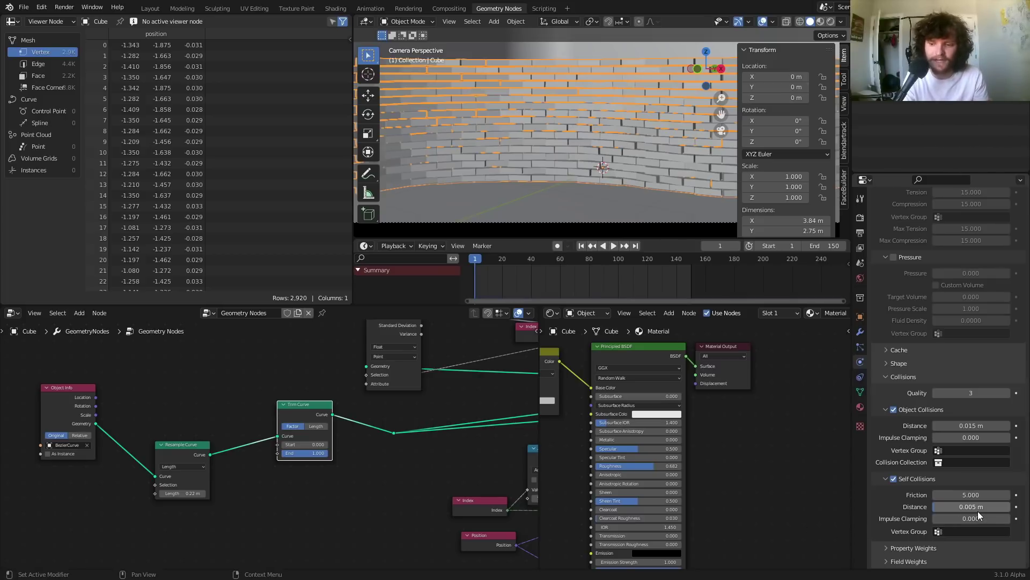
key("space")
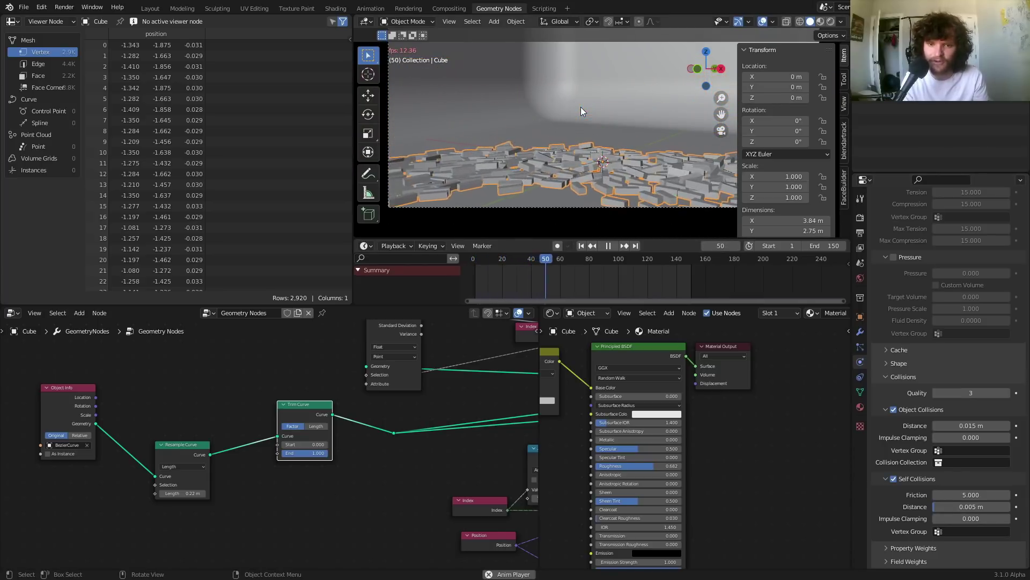
- Replay the wall collapse a few times at the current collision quality of 3
key("Escape")
key("space")
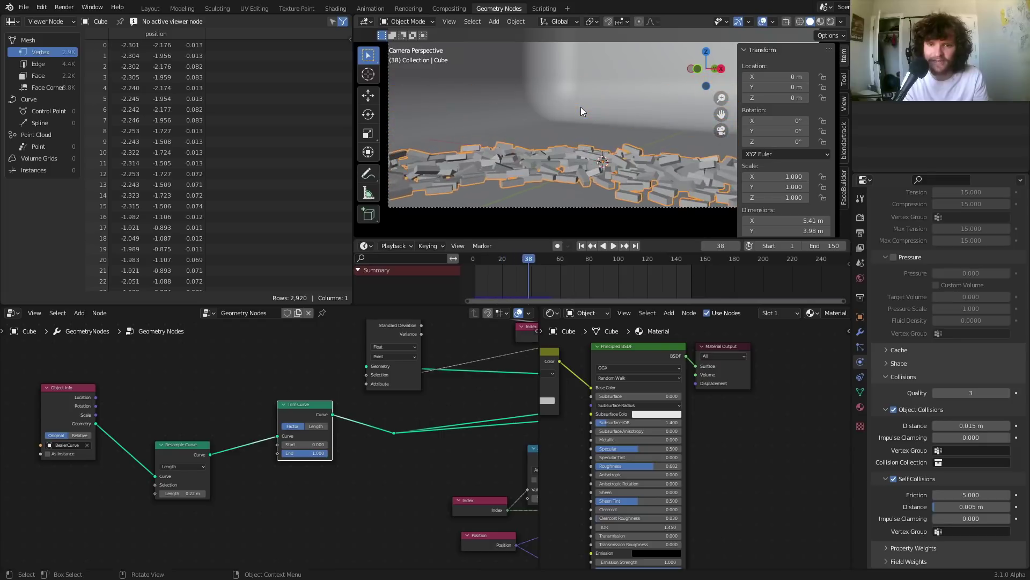
key("Escape")
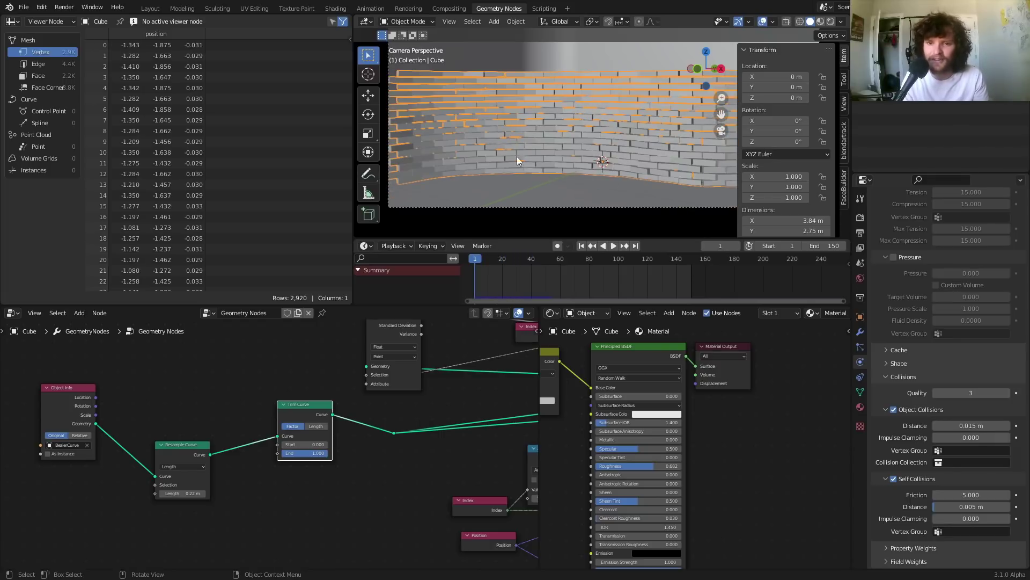
key("space")
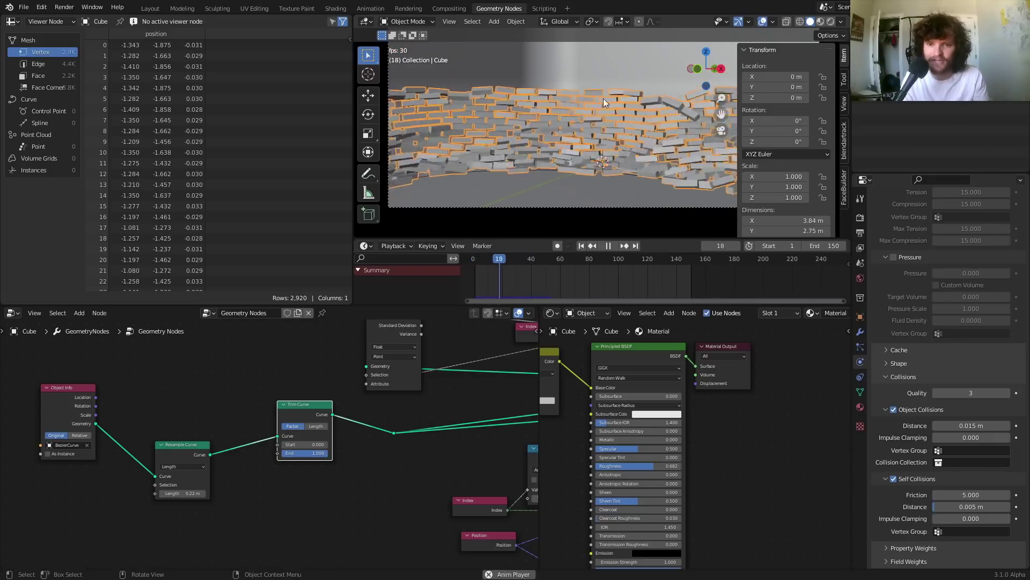
key("shift+Left")
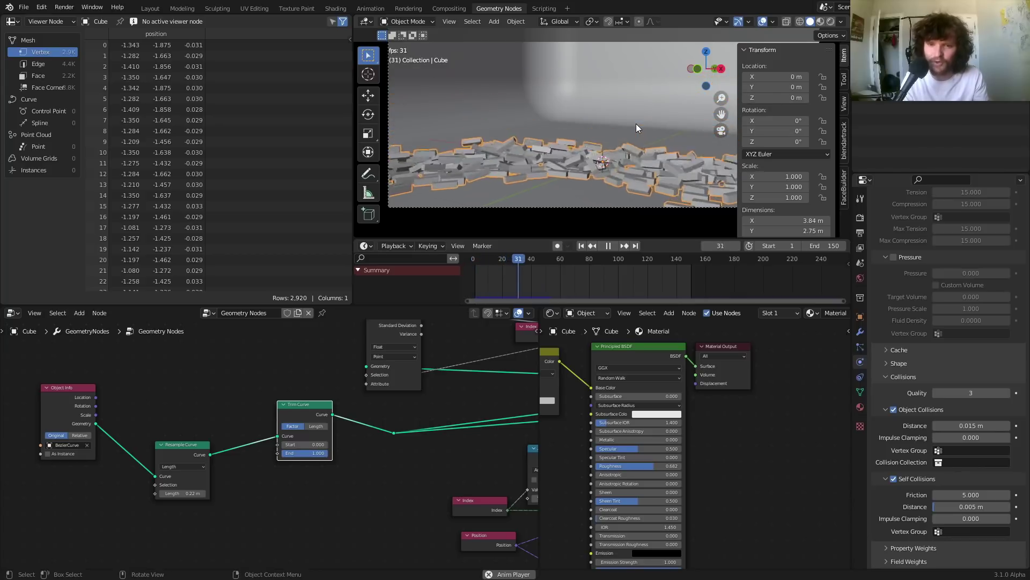
key("Escape")
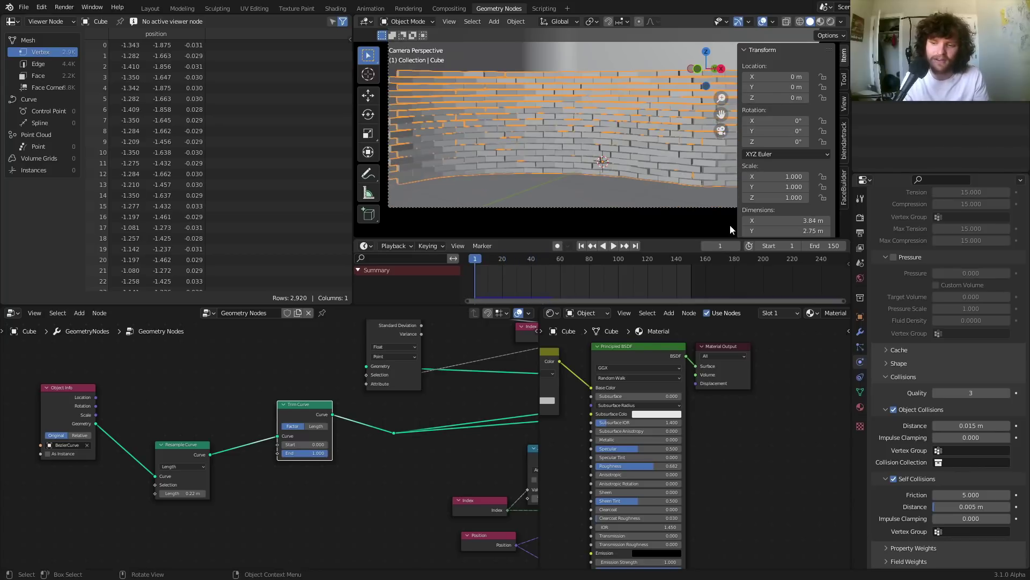
- Set Collisions Quality to 4, replay the collapse, and reset to frame 1
left_click(965, 391)
key("Return")
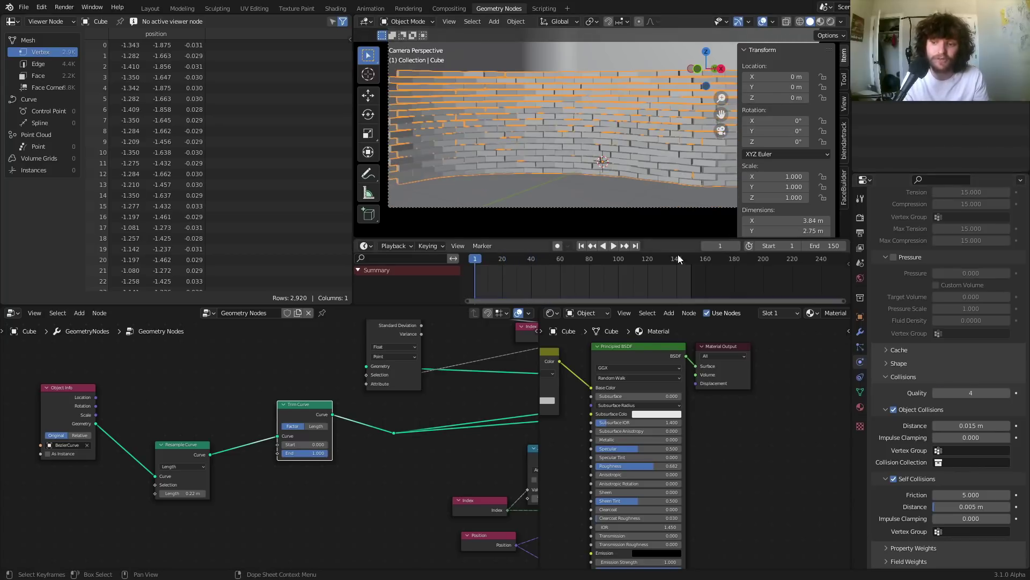
key("space")
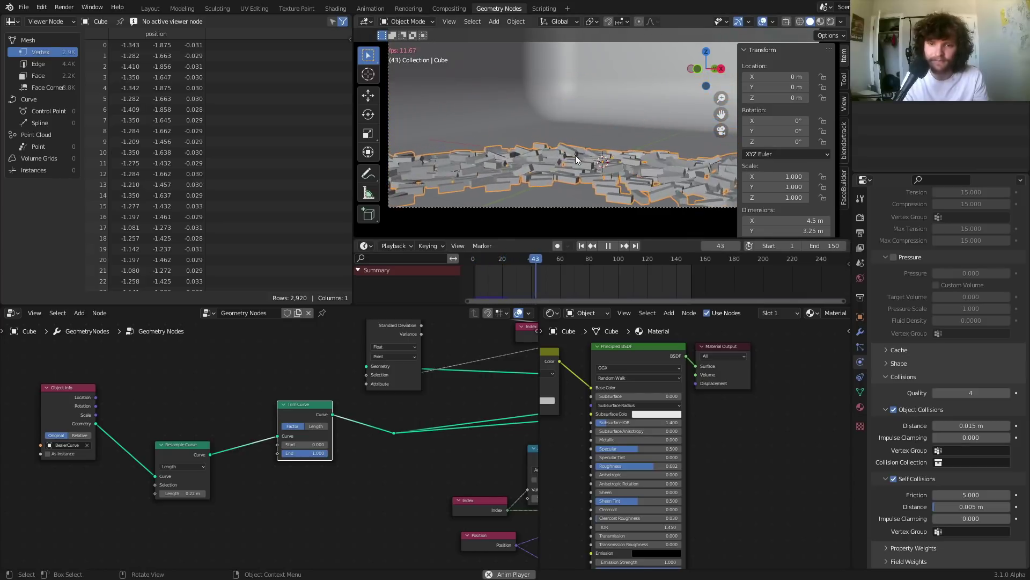
key("shift+Left")
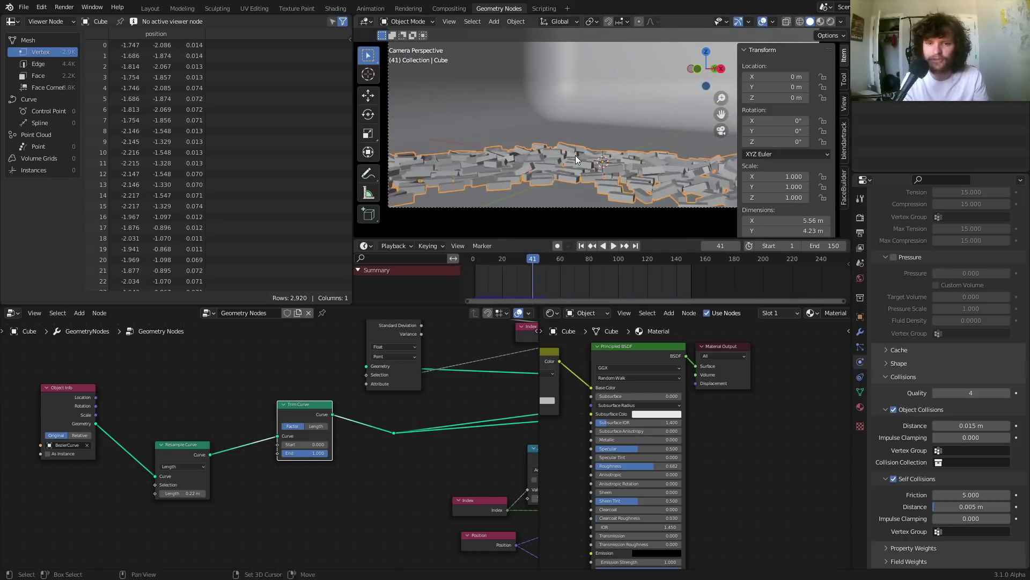
key("shift+Left")
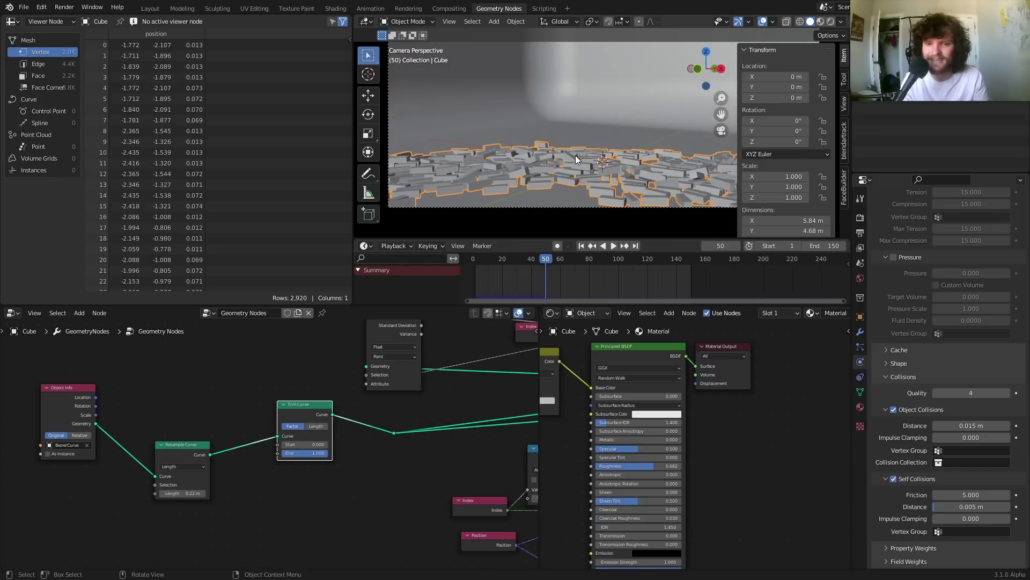
key("shift+Left")
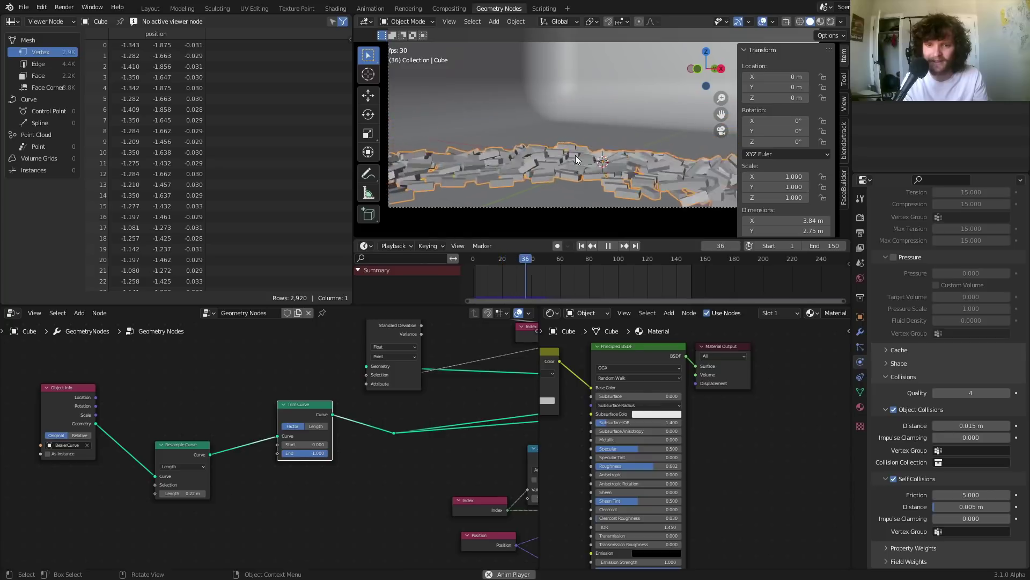
key("space")
key("shift+Left")
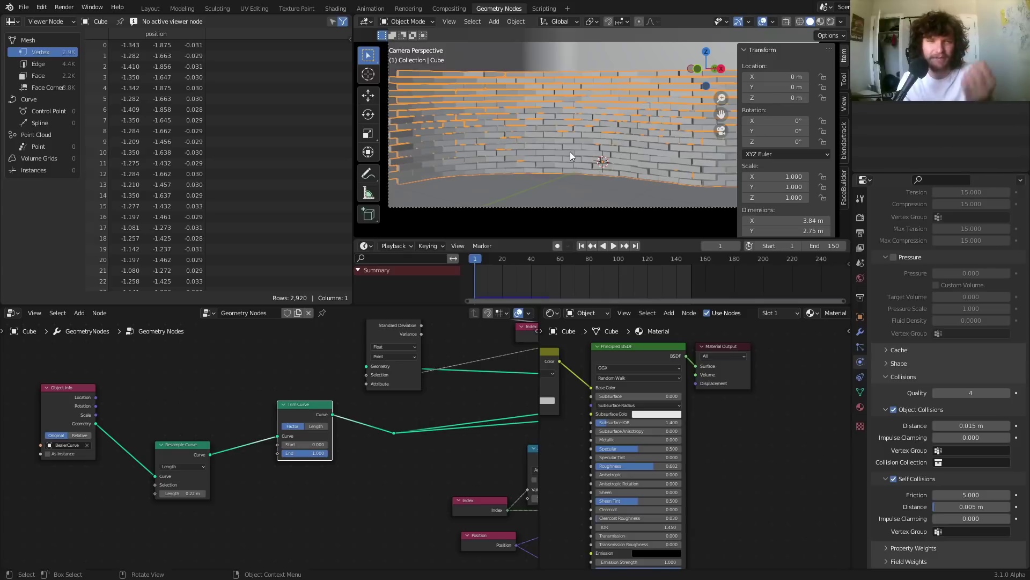
- Raise the ground Plane's Softbody & Cloth Friction to 80 and replay the collapse
left_click(556, 187)
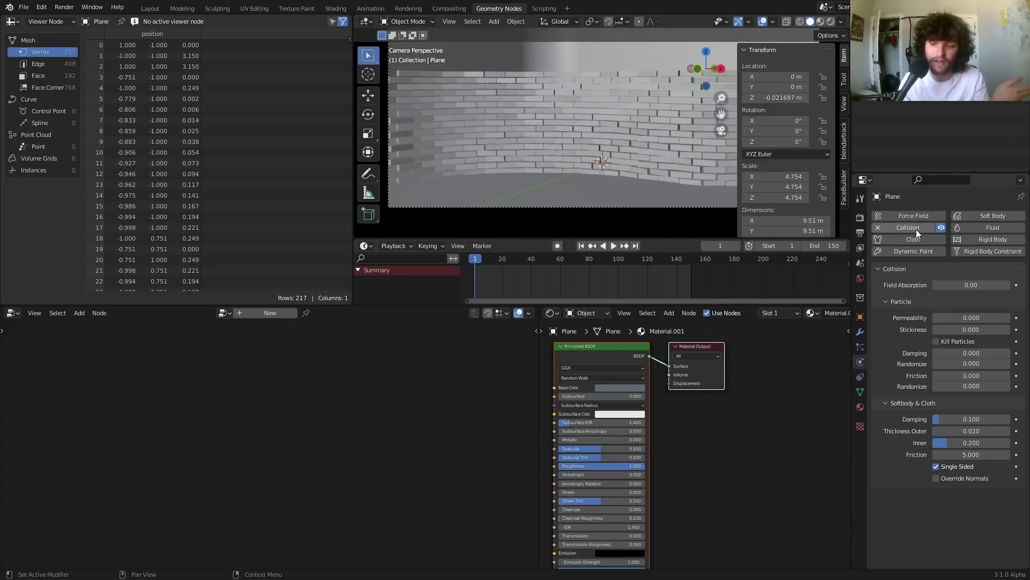
left_click_drag(971, 454, 1011, 455)
key("space")
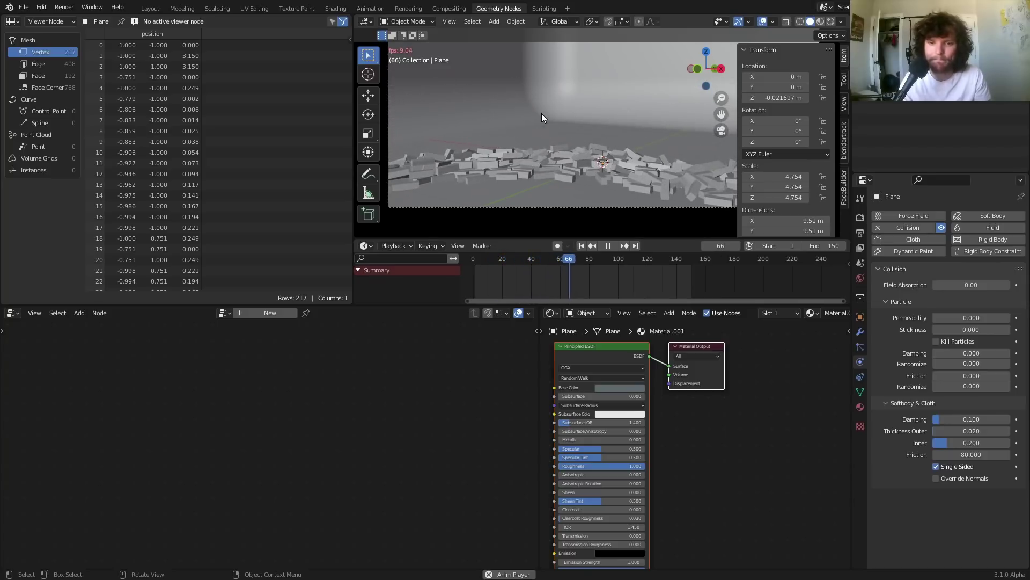
key("shift+Left")
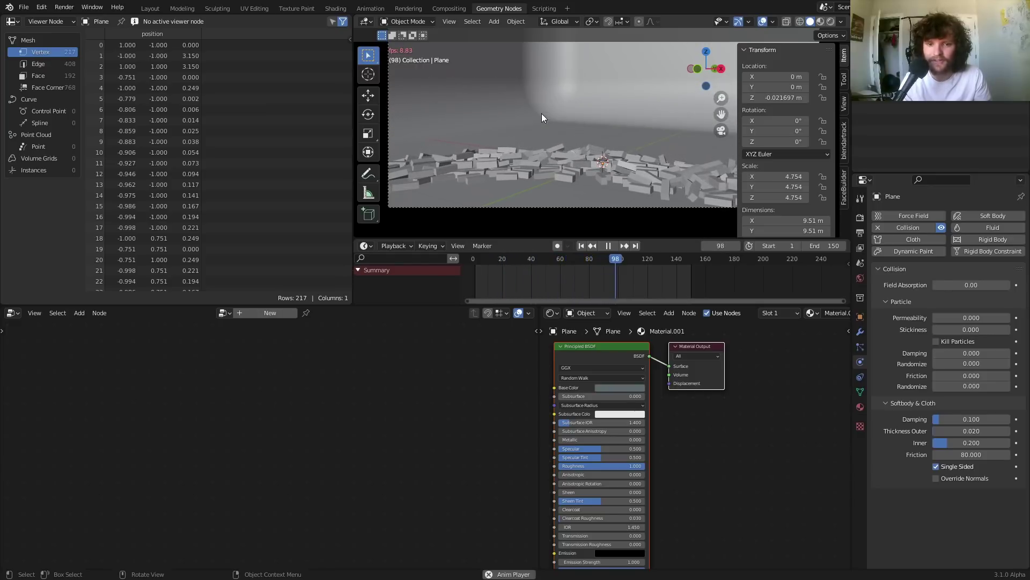
key("shift+Left")
- Watch the collapse through the scene camera, then reset to frame 1
scroll(443, 152, "up", 3)
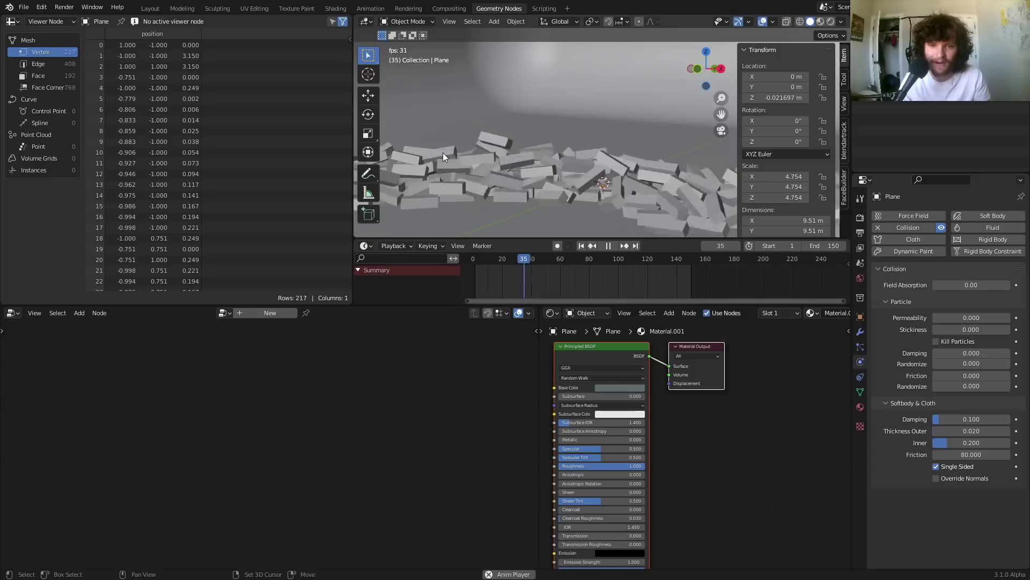
scroll(442, 152, "up", 2)
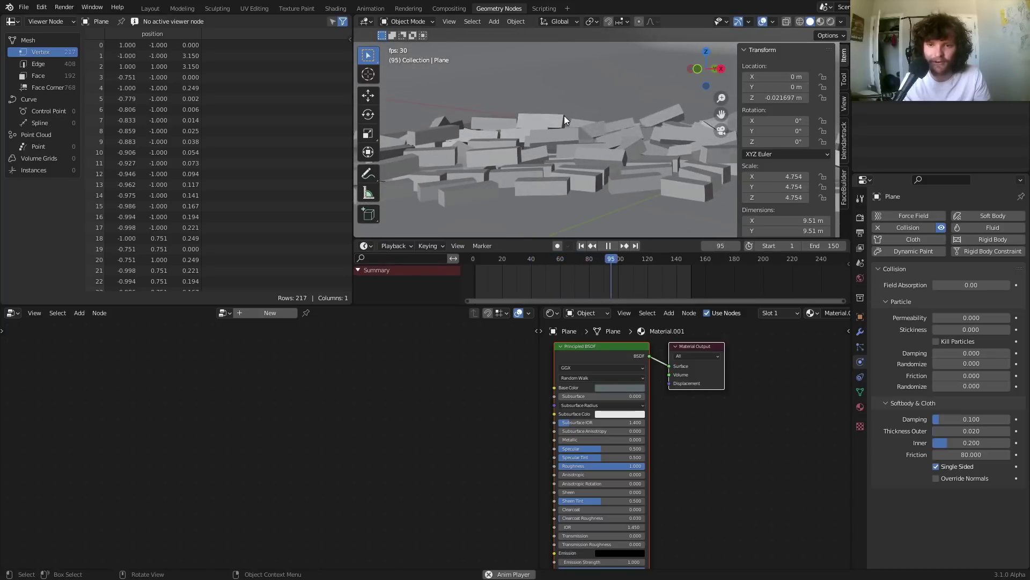
key("KP_0")
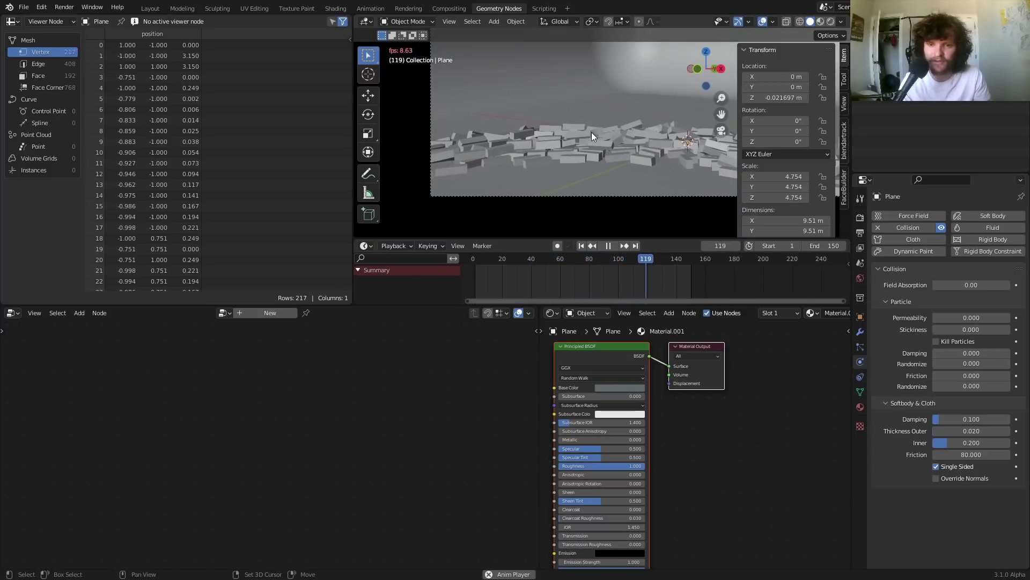
key("shift+Left")
scroll(604, 137, "down", 1)
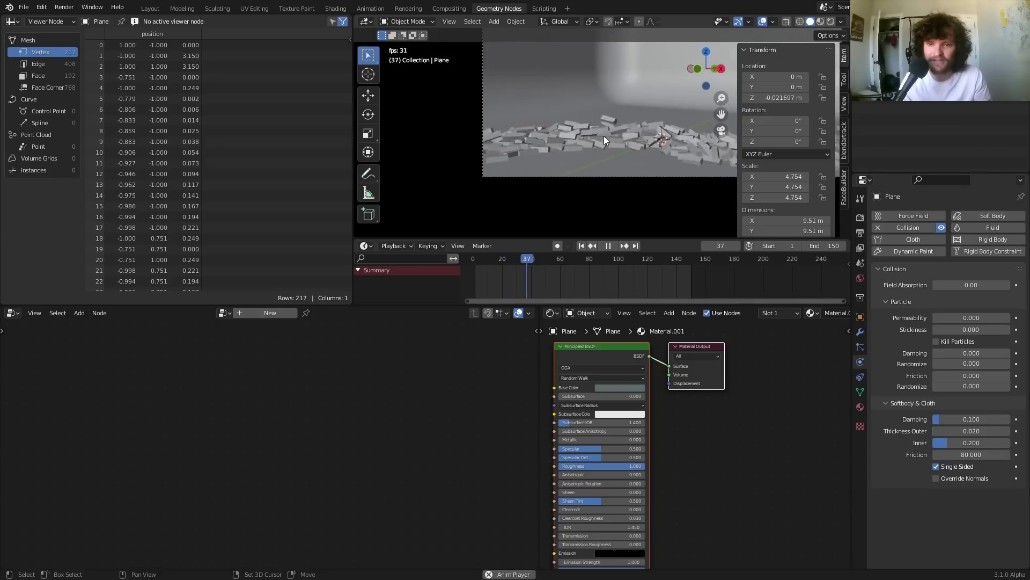
scroll(547, 163, "up", 1)
key("shift+Left")
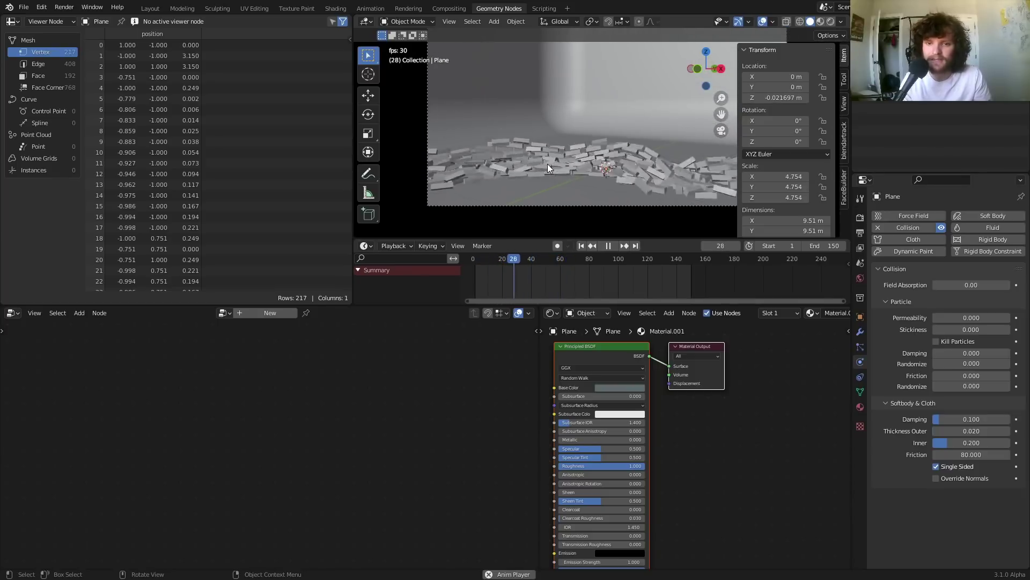
key("Escape")
- Reselect the wall, set the Trim Curve End to 0.333, and preview the collapse
left_click(547, 163)
middle_click_drag(247, 432, 275, 423)
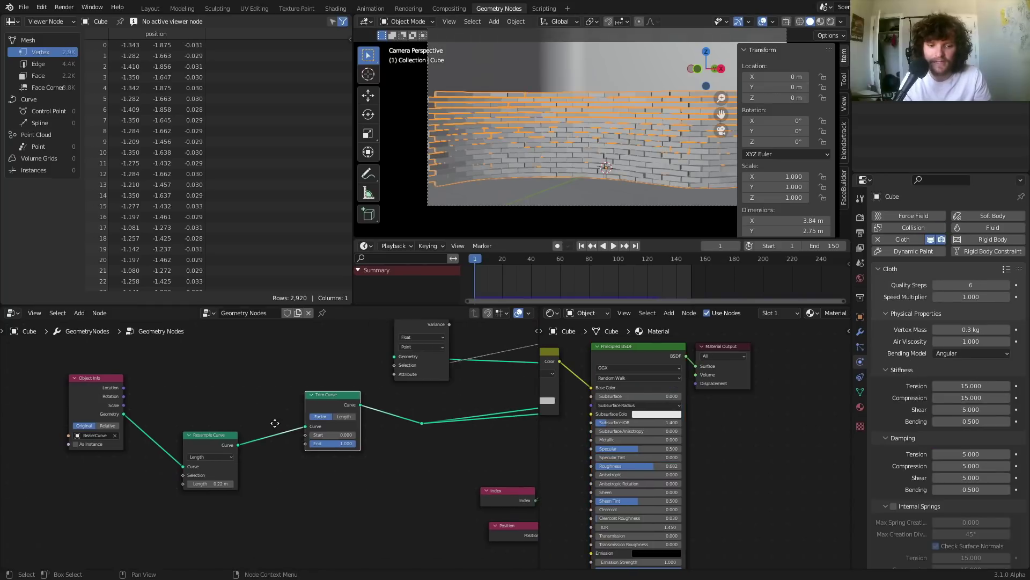
scroll(274, 427, "up", 2)
left_click(860, 331)
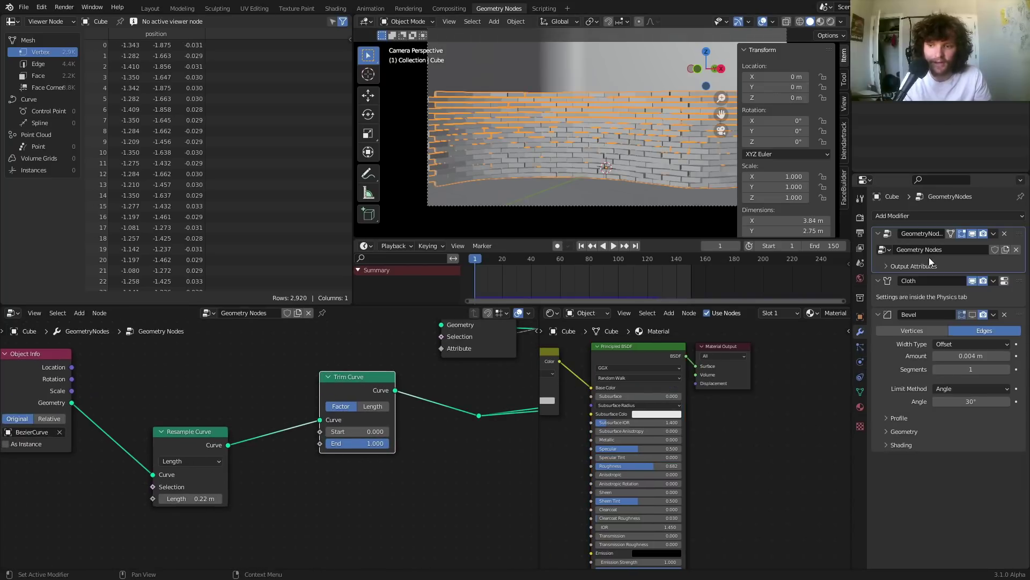
left_click_drag(367, 443, 303, 443)
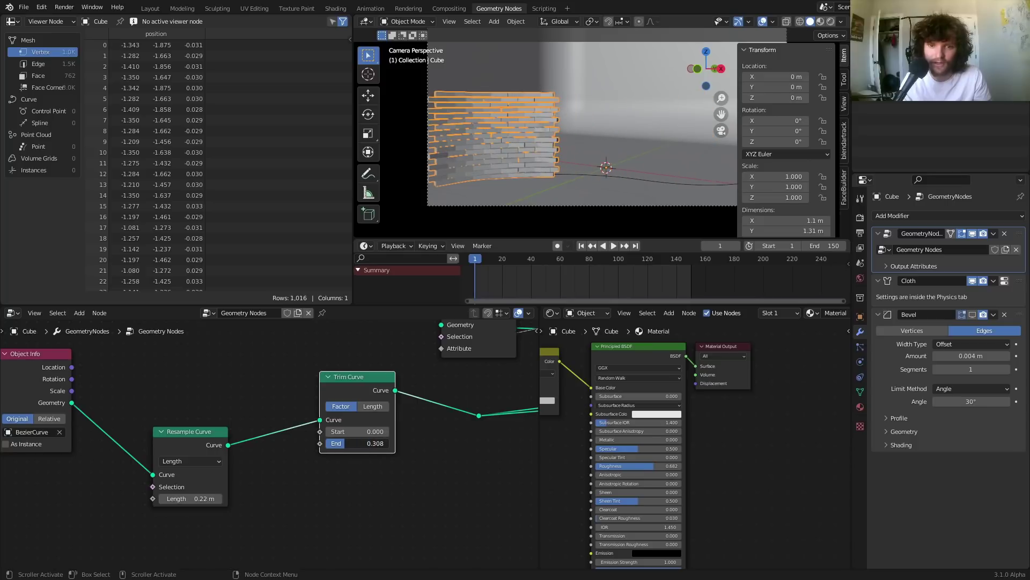
scroll(520, 118, "up", 2)
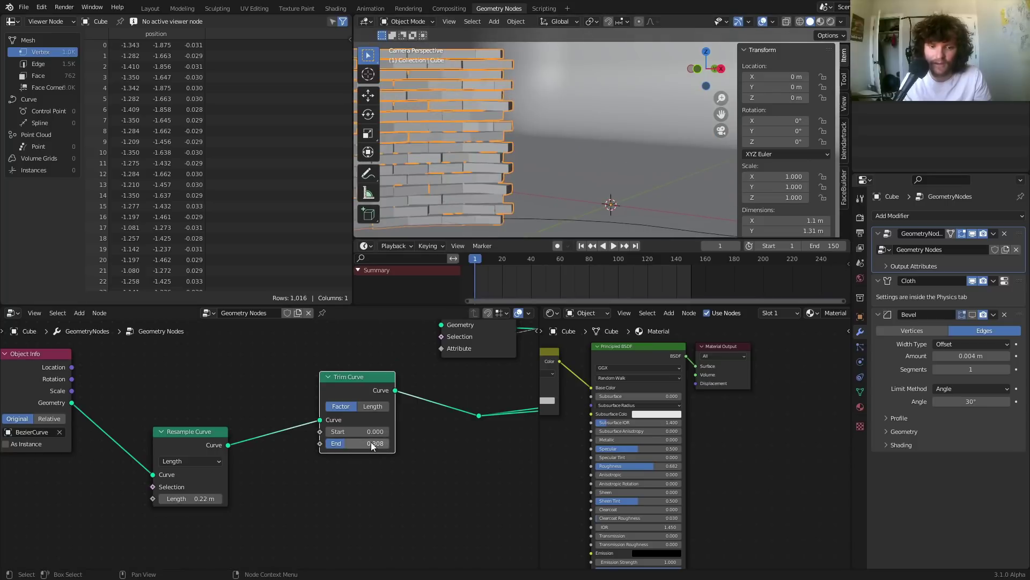
left_click_drag(365, 443, 382, 443)
scroll(552, 190, "down", 3)
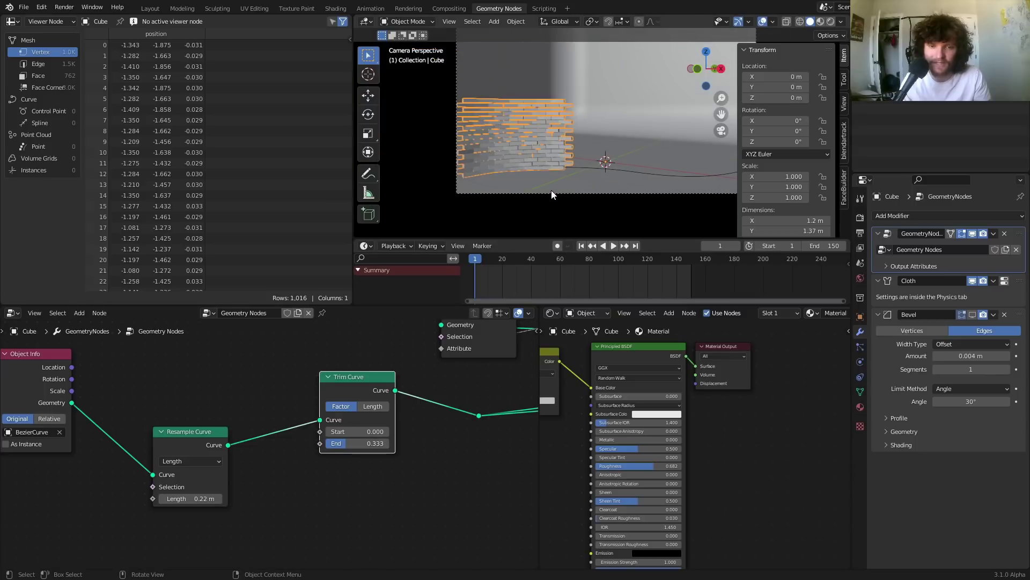
key("space")
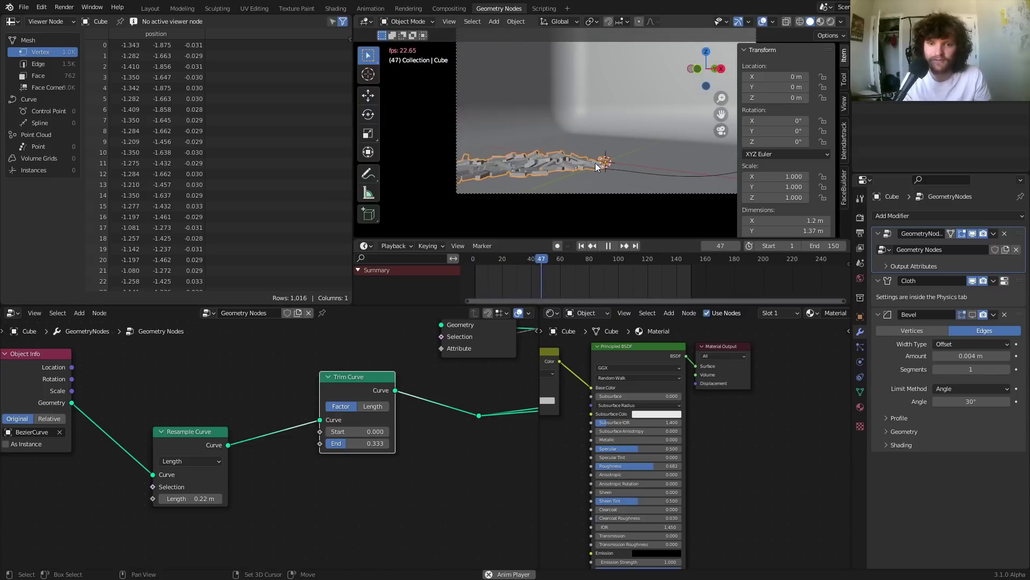
key("Escape")
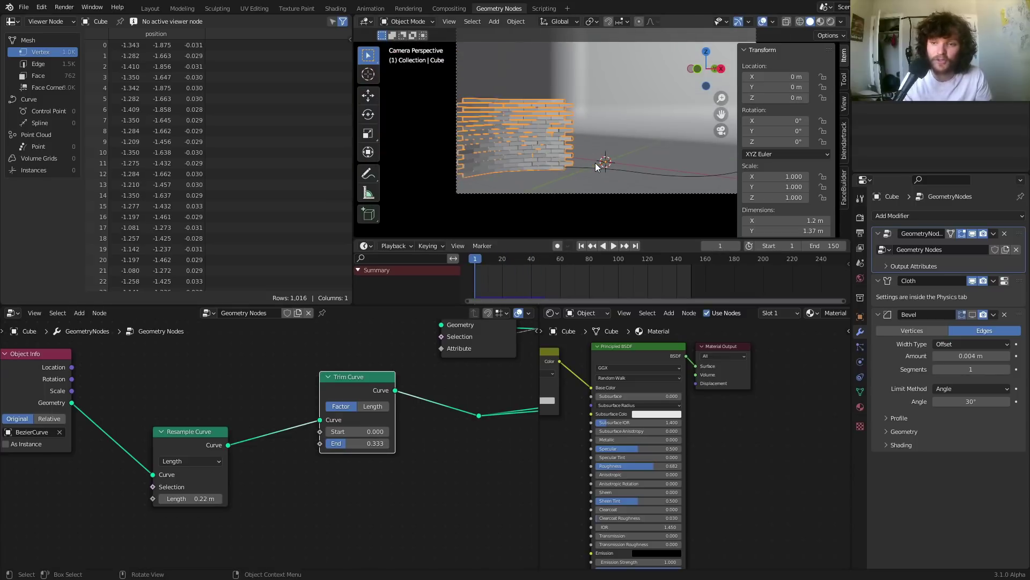
- Switch to Rendered shading with overlays off, maximize the 3D view, and play the collapse from the camera
left_click(831, 21)
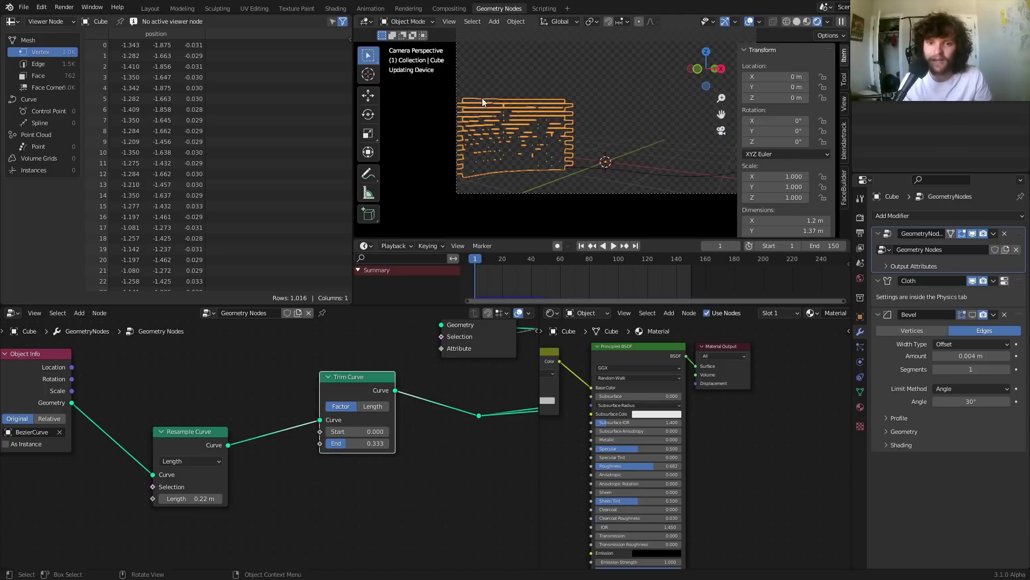
scroll(482, 98, "up", 5)
left_click(750, 21)
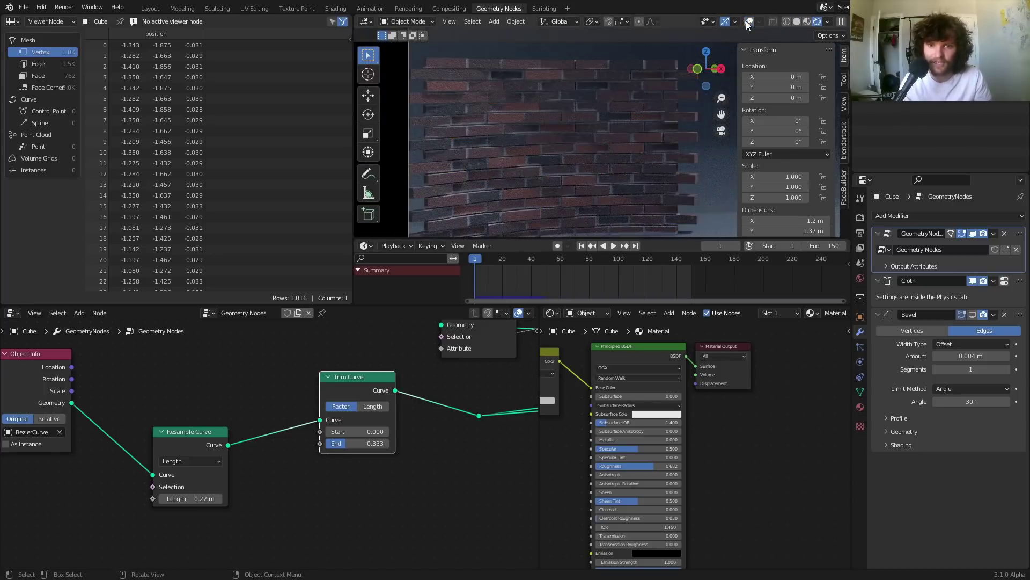
scroll(597, 105, "up", 7)
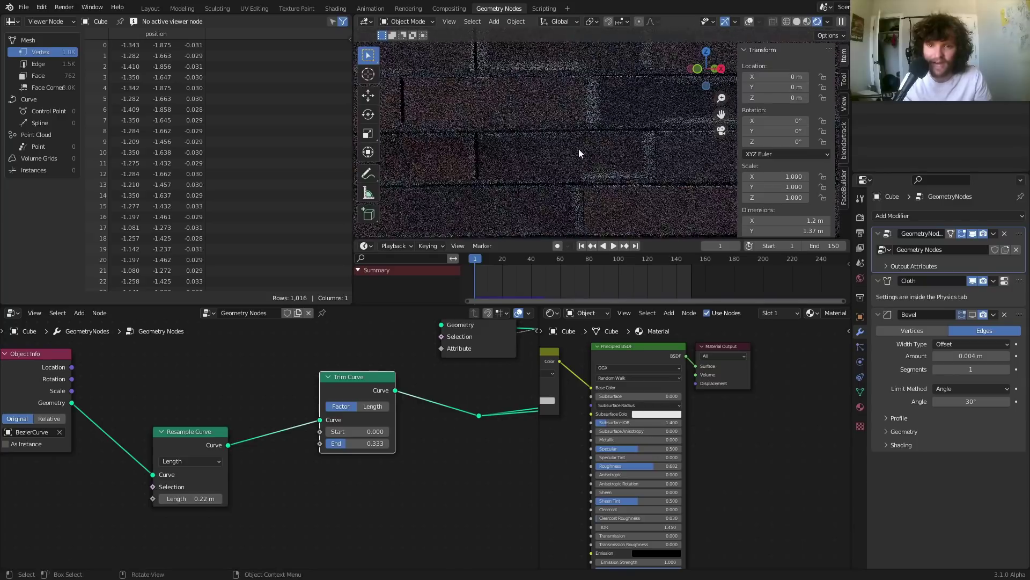
scroll(552, 151, "up", 2)
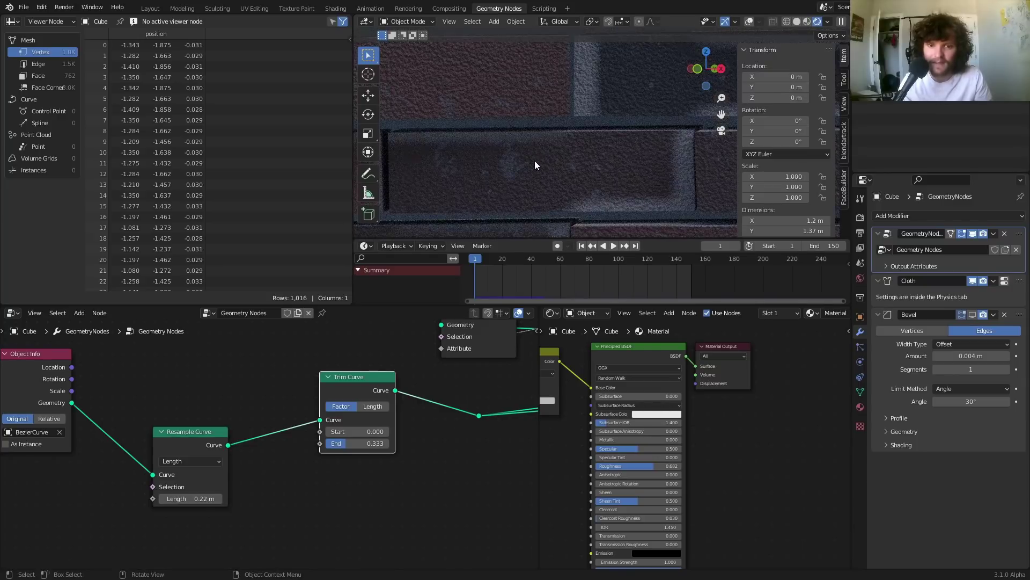
key("ctrl+space")
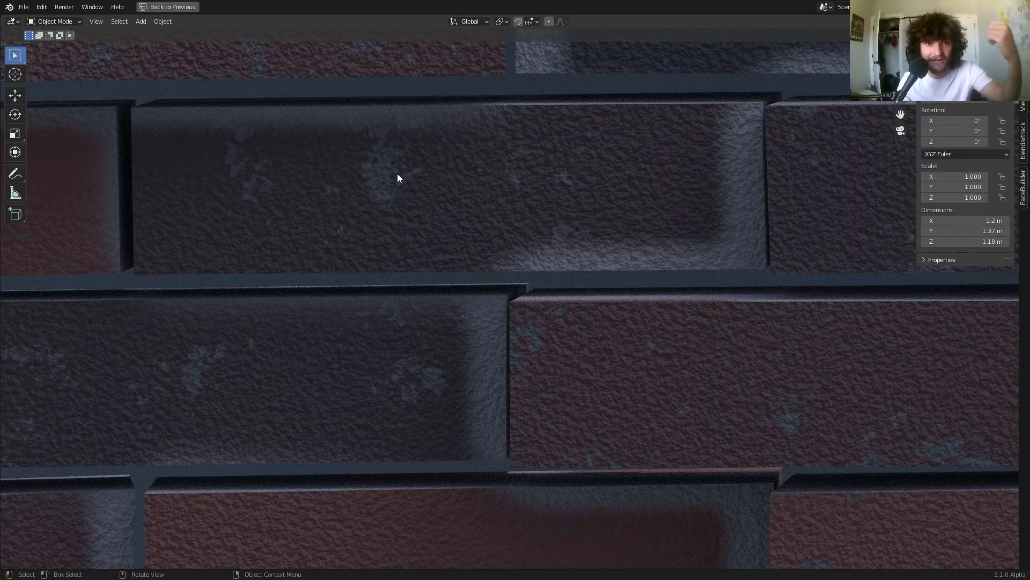
scroll(400, 183, "down", 1)
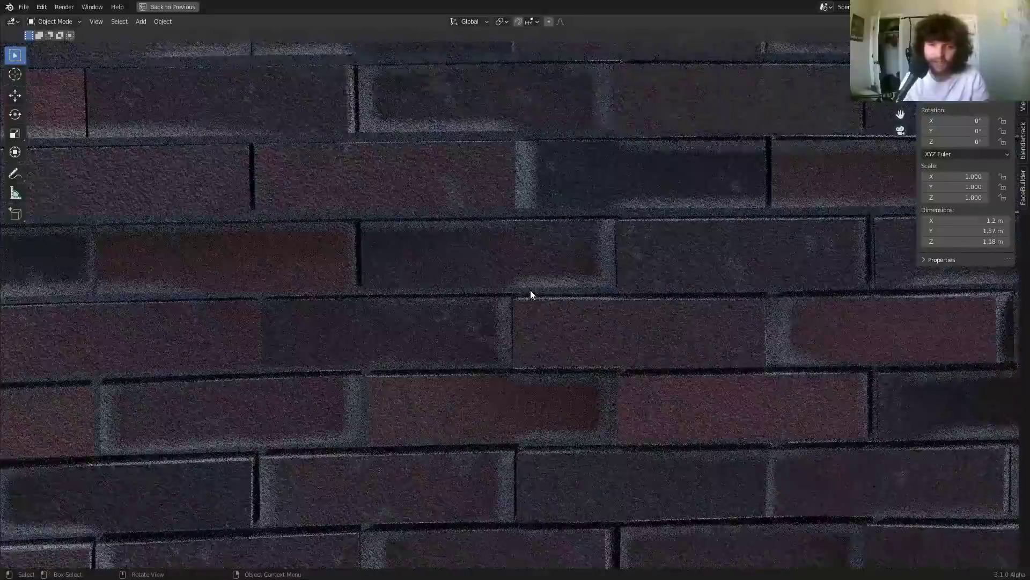
key("KP_0")
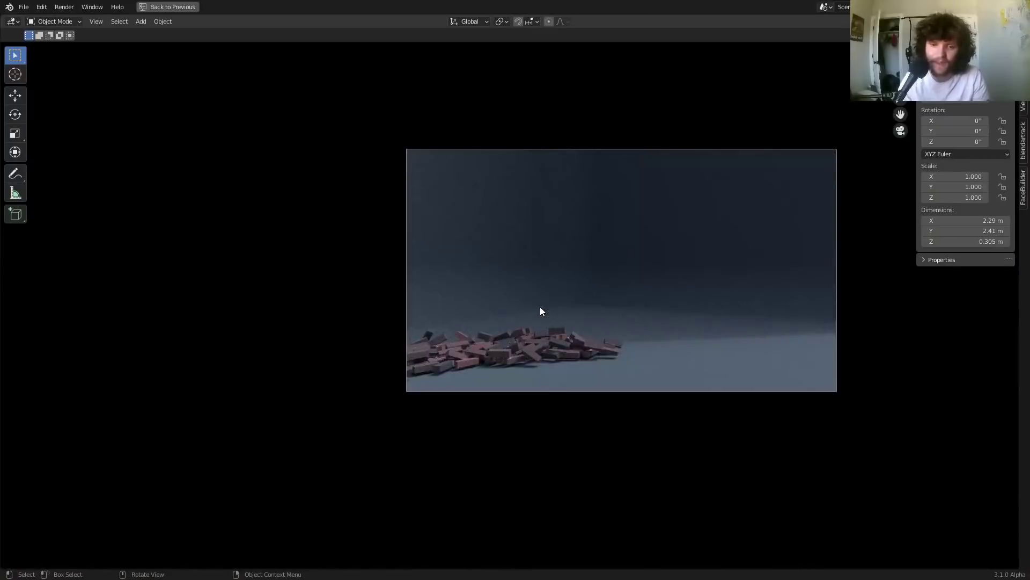
- Restore the workspace layout, return to Solid shading, and go back to frame 1
key("ctrl+space")
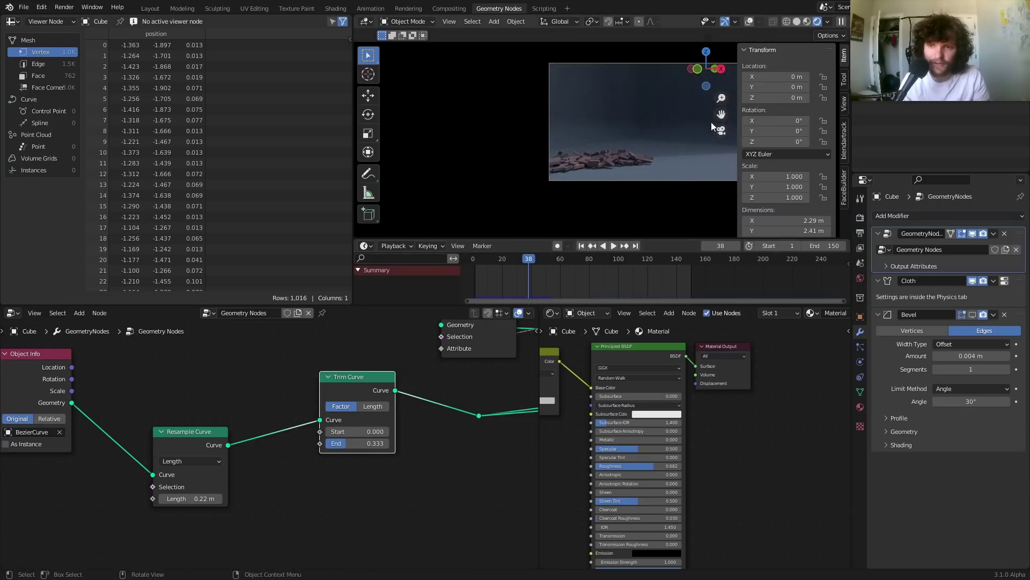
left_click(797, 21)
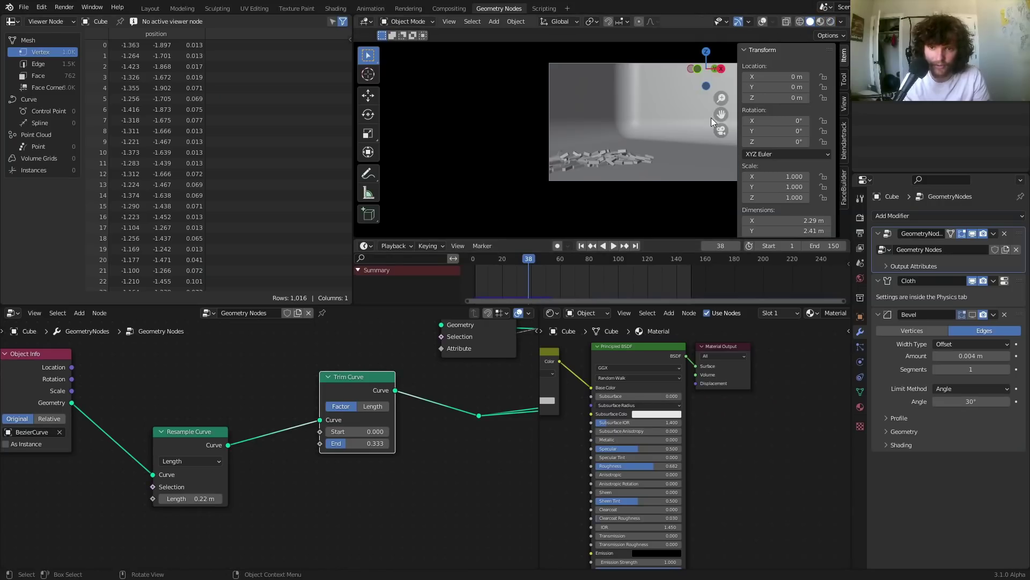
key("shift+Left")
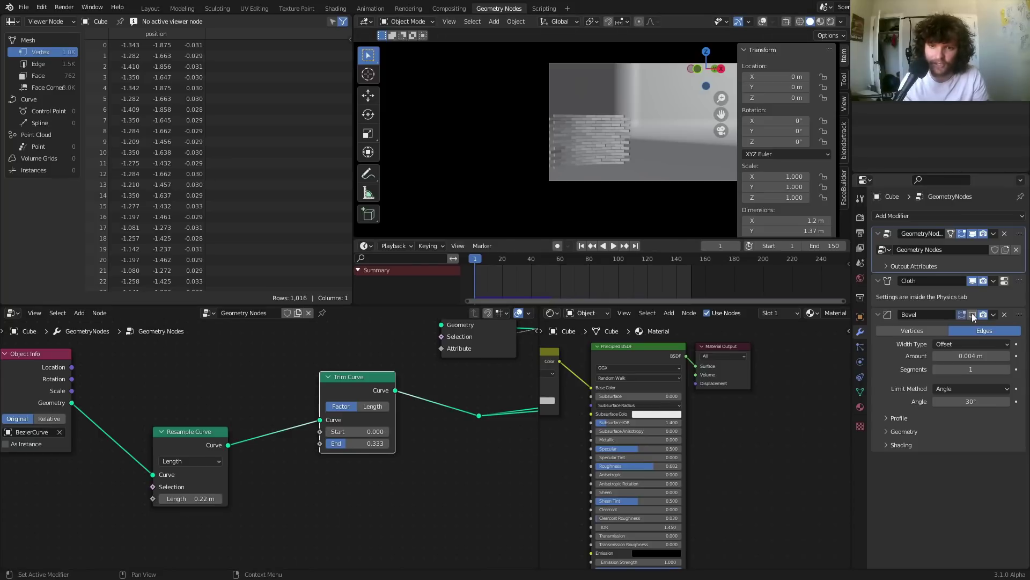
scroll(700, 213, "up", 3)
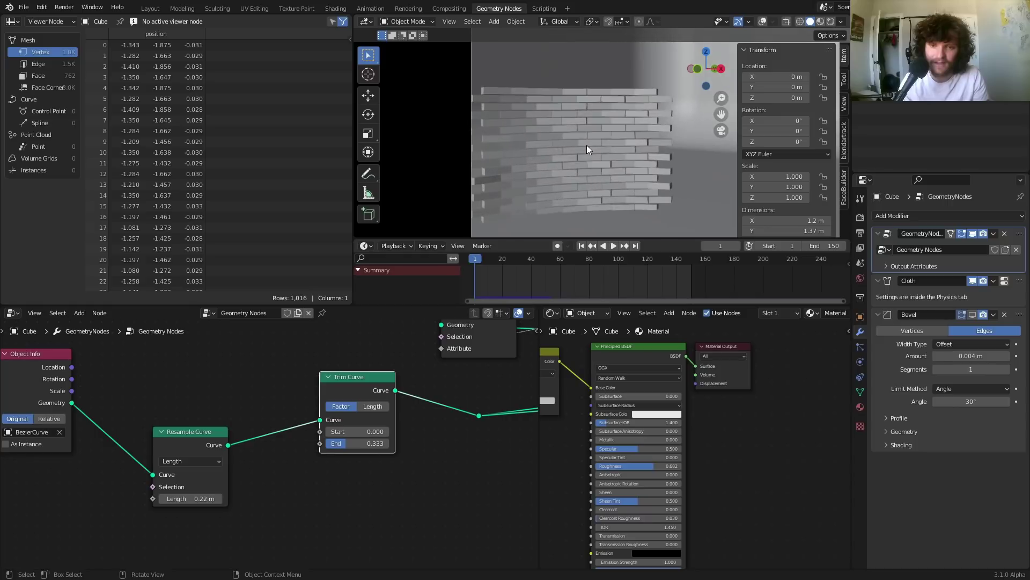
- Enable the Bevel modifier in the viewport and replay the collapse with bevelled bricks
left_click(972, 314)
key("space")
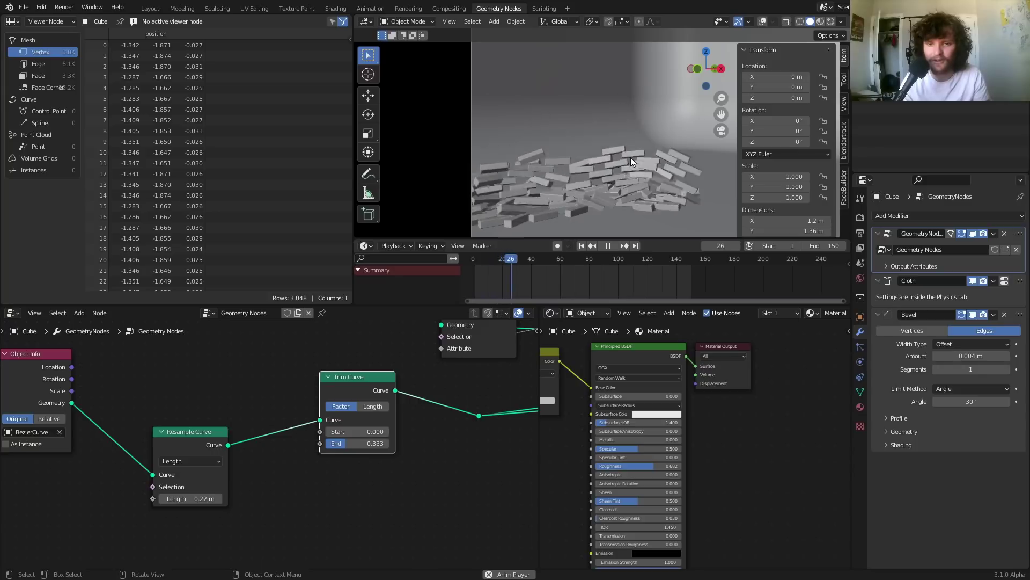
key("space")
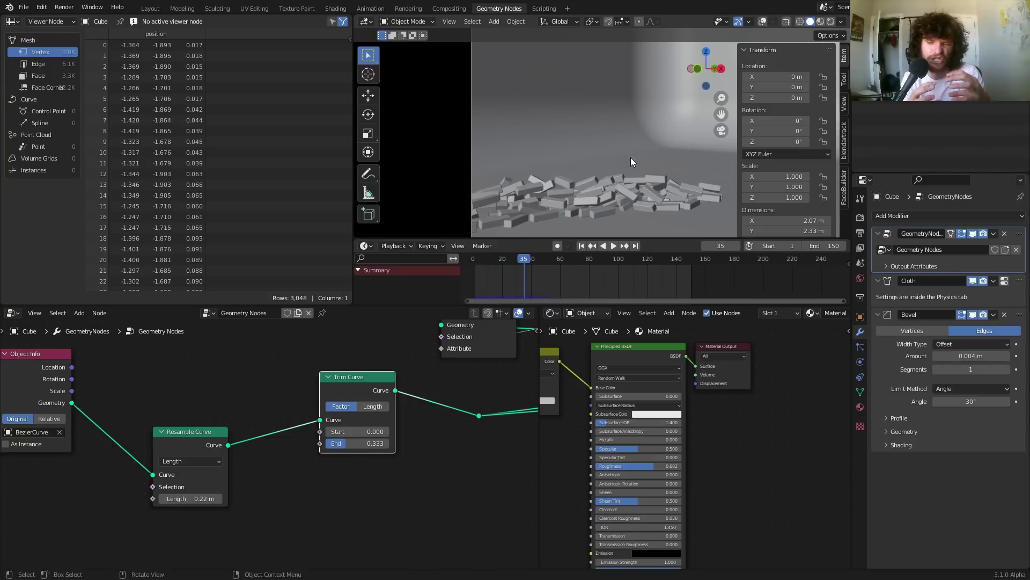
key("shift+Left")
key("space")
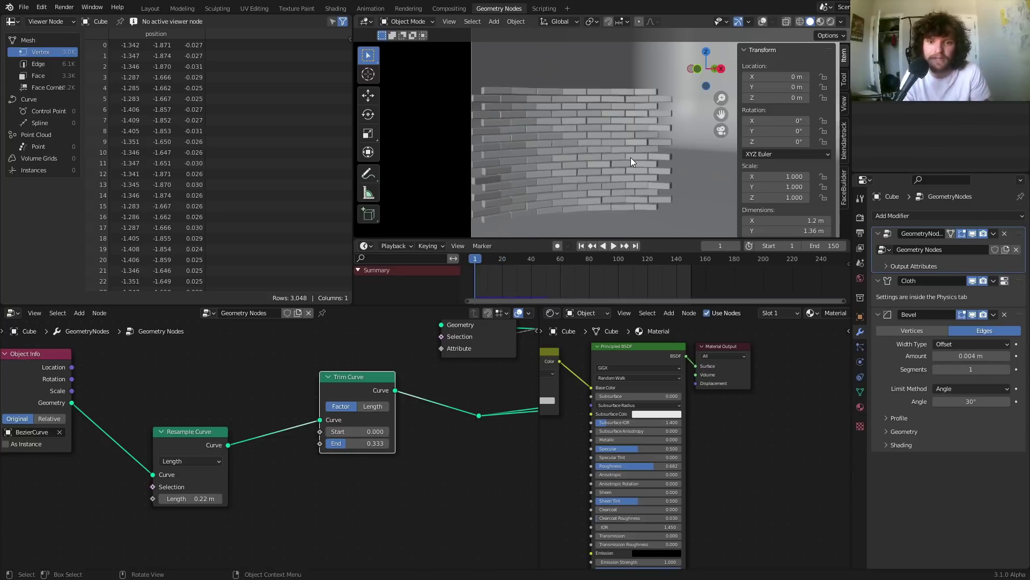
key("Escape")
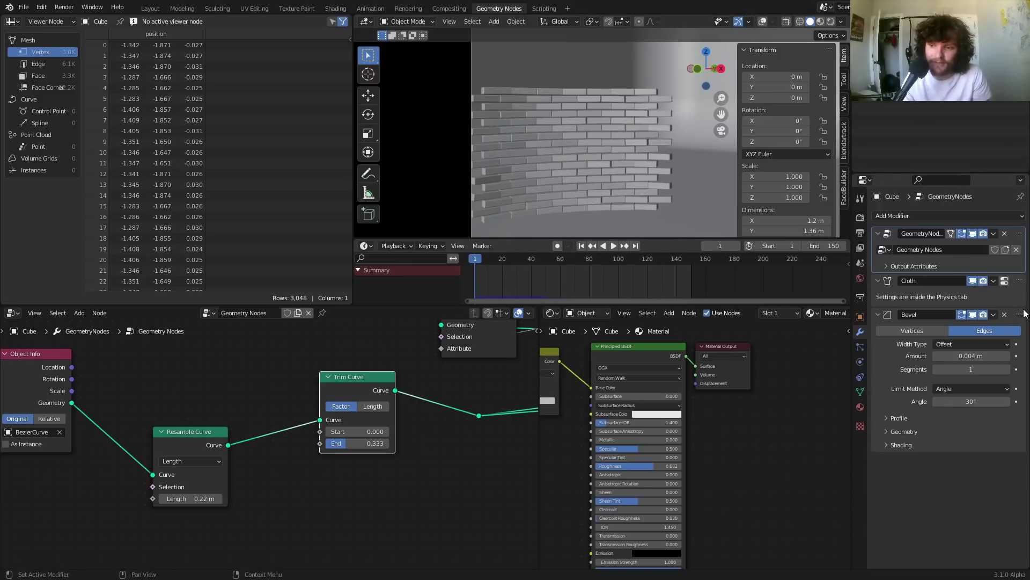
left_click_drag(1024, 314, 1022, 281)
key("space")
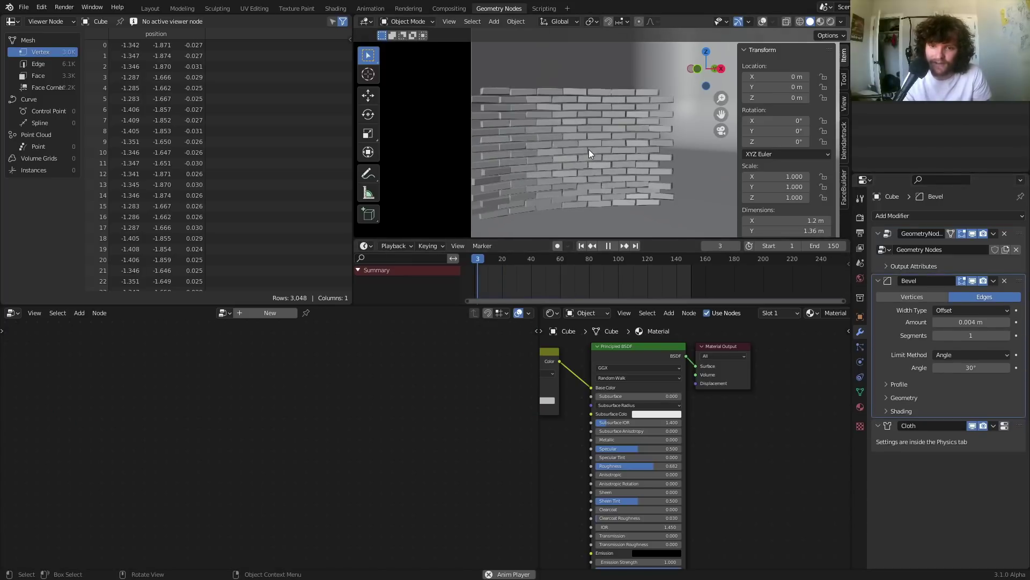
key("space")
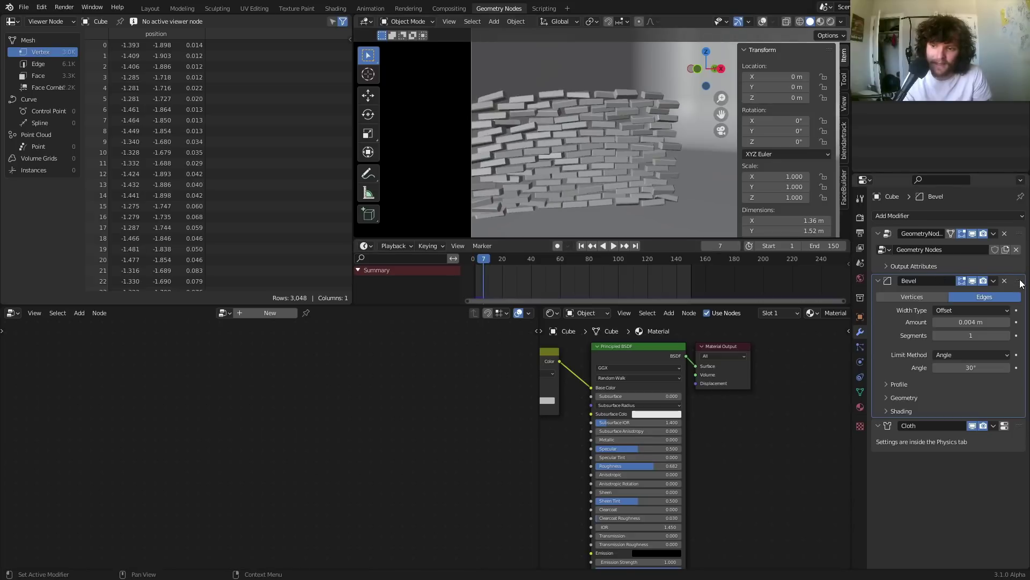
left_click_drag(1021, 283, 997, 424)
key("space")
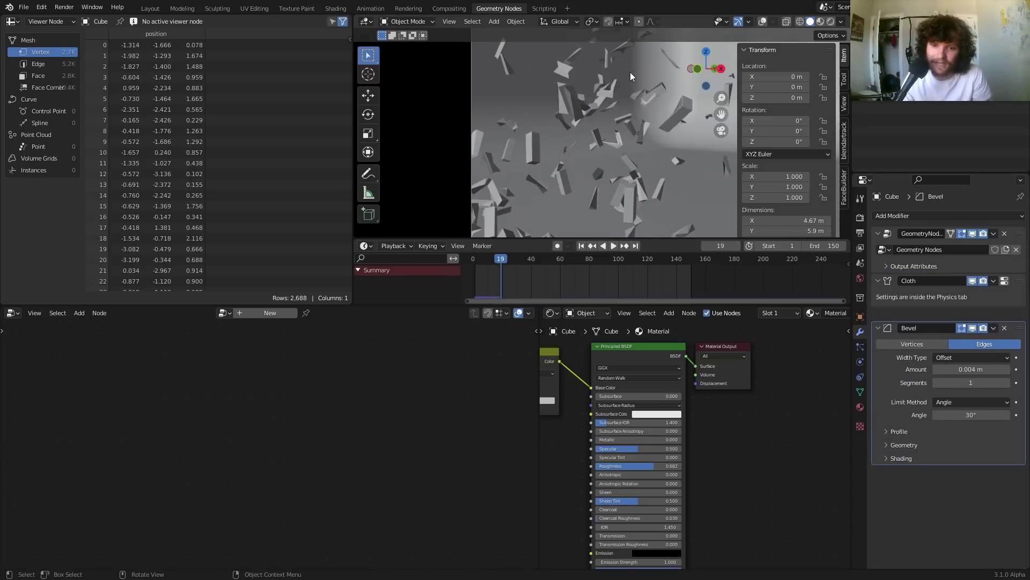
key("space")
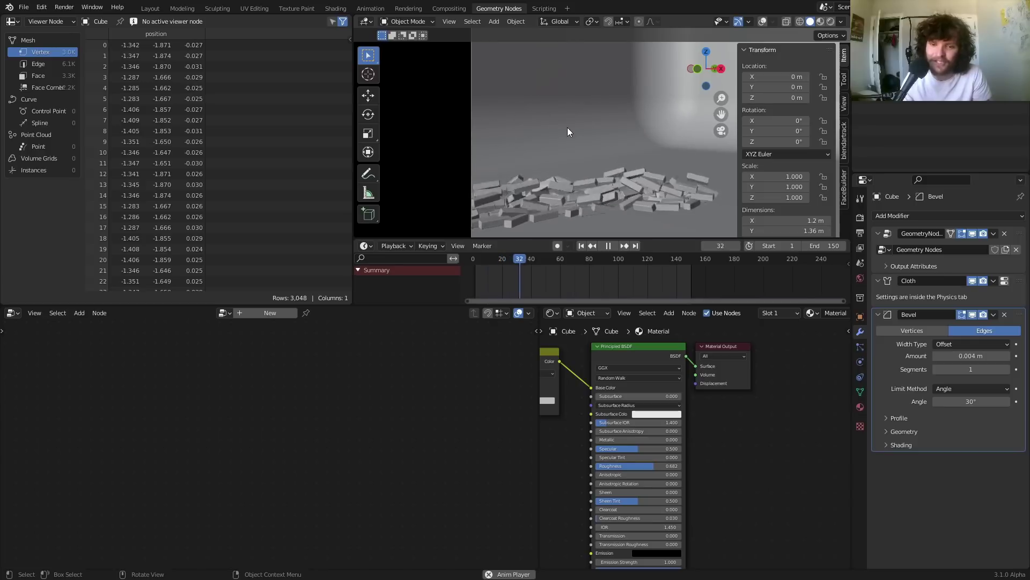
key("space")
key("shift+Left")
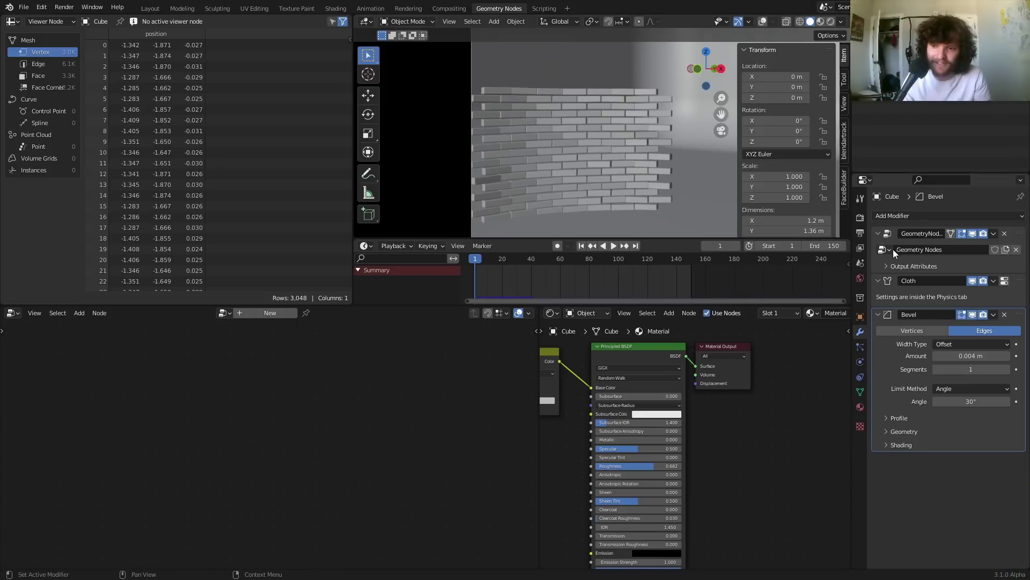
- Replace the Object Info node with a Curve Circle node left of Resample Curve
left_click(891, 233)
middle_click_drag(70, 376, 225, 382)
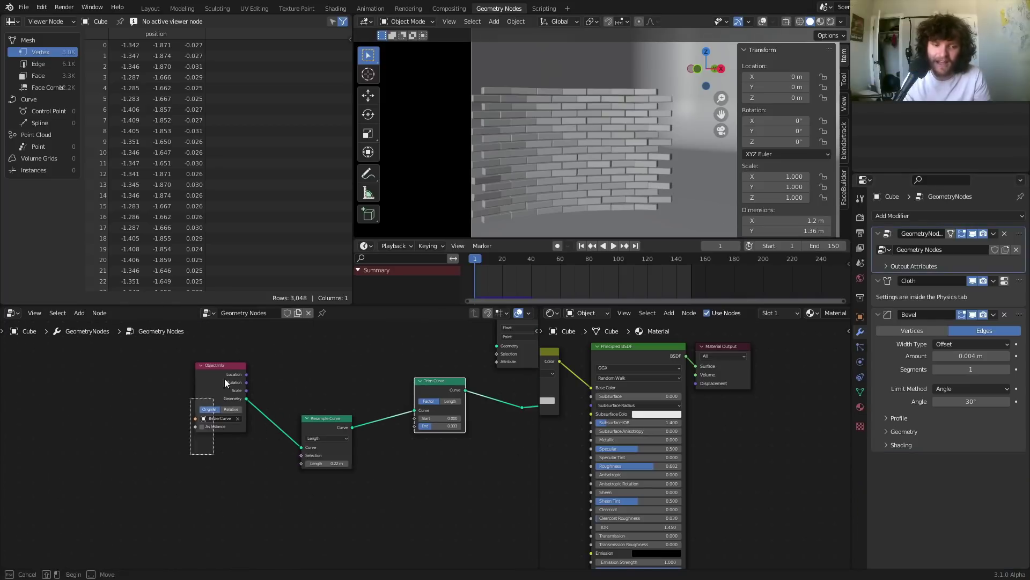
left_click_drag(225, 382, 187, 355)
key("x")
key("shift+a")
left_click(210, 360)
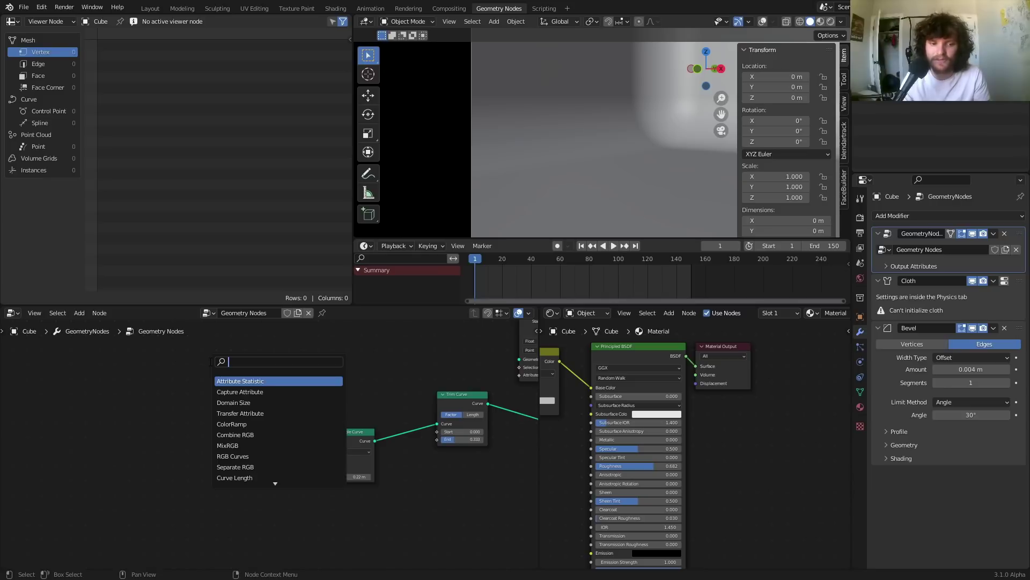
type("circle")
key("Down")
key("Return")
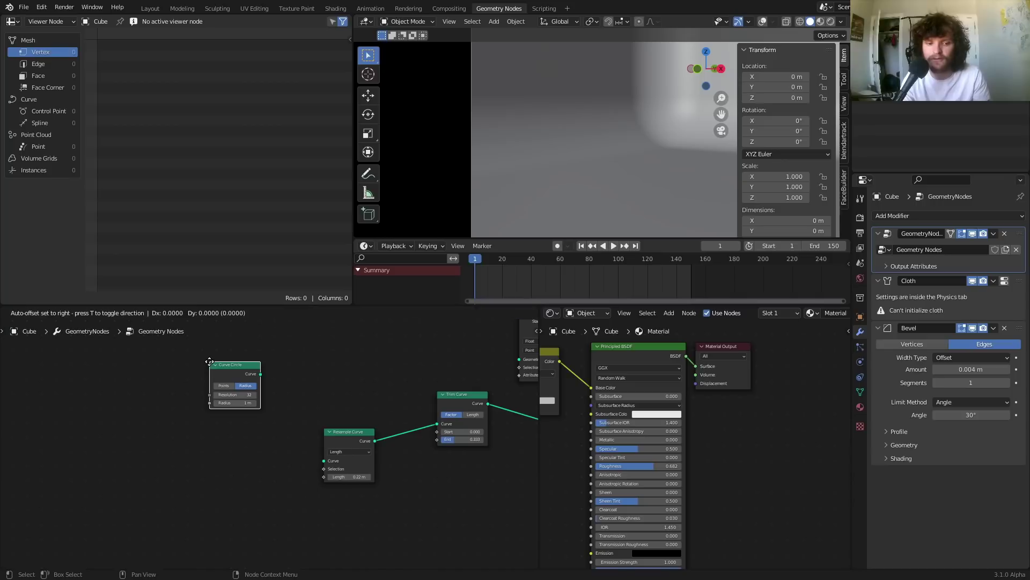
left_click(195, 397)
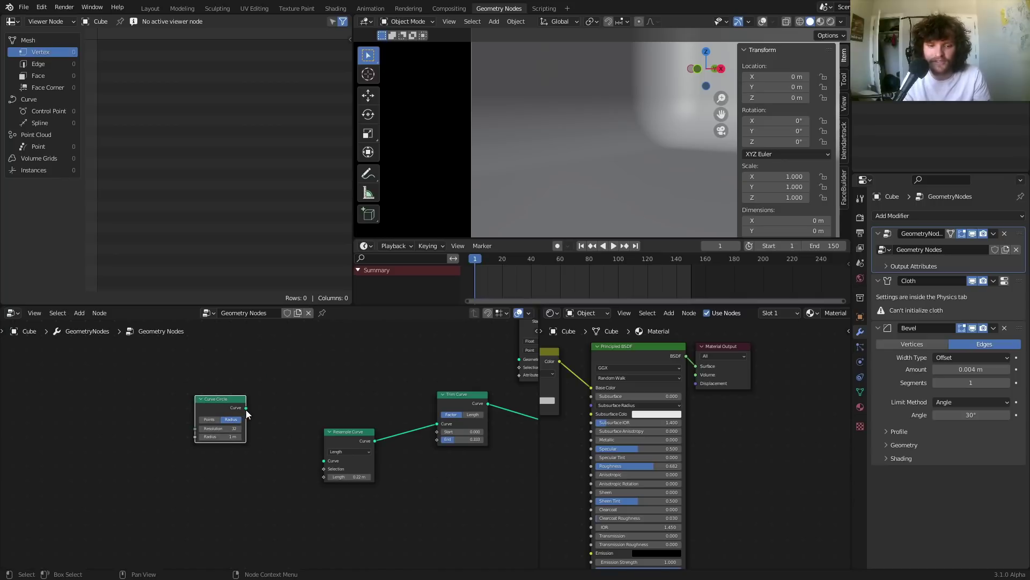
- Link the resampled circle into Trim Curve, test a 1.4 m radius, and undo back to 1 m
left_click_drag(246, 407, 438, 423)
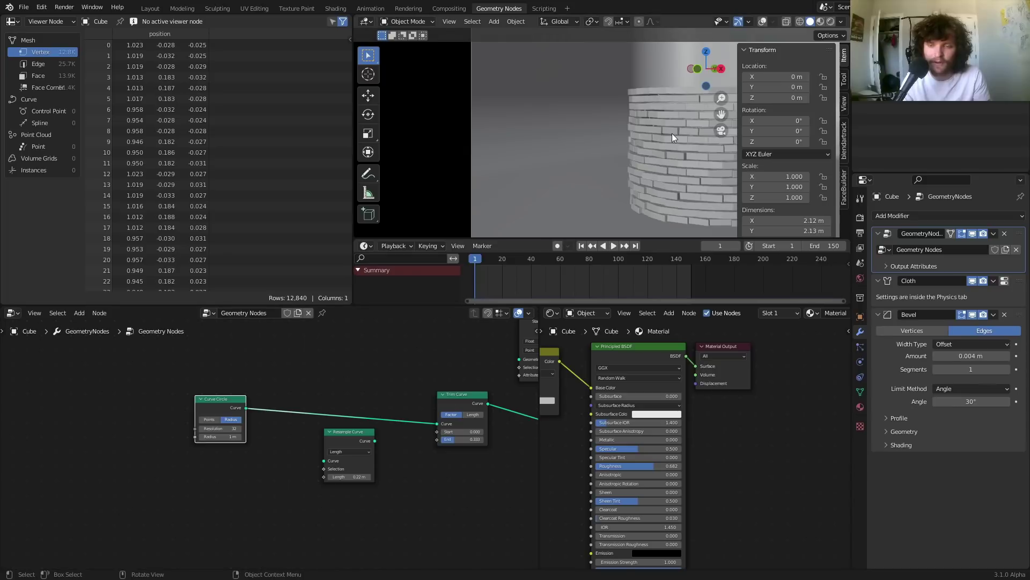
scroll(637, 147, "down", 4)
middle_click_drag(578, 138, 587, 165)
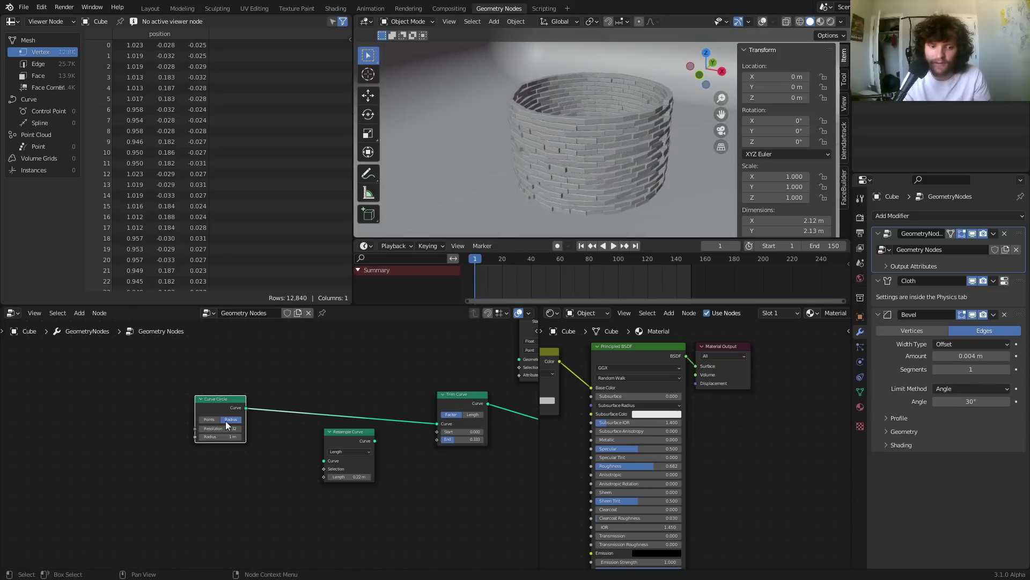
left_click_drag(215, 438, 257, 438, "shift")
key("ctrl+z")
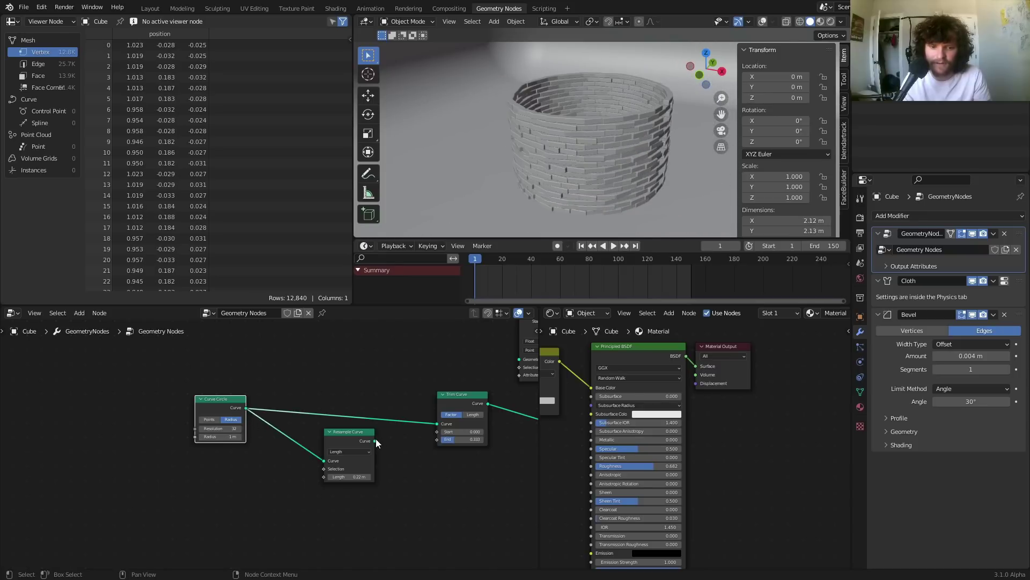
left_click_drag(440, 424, 440, 426)
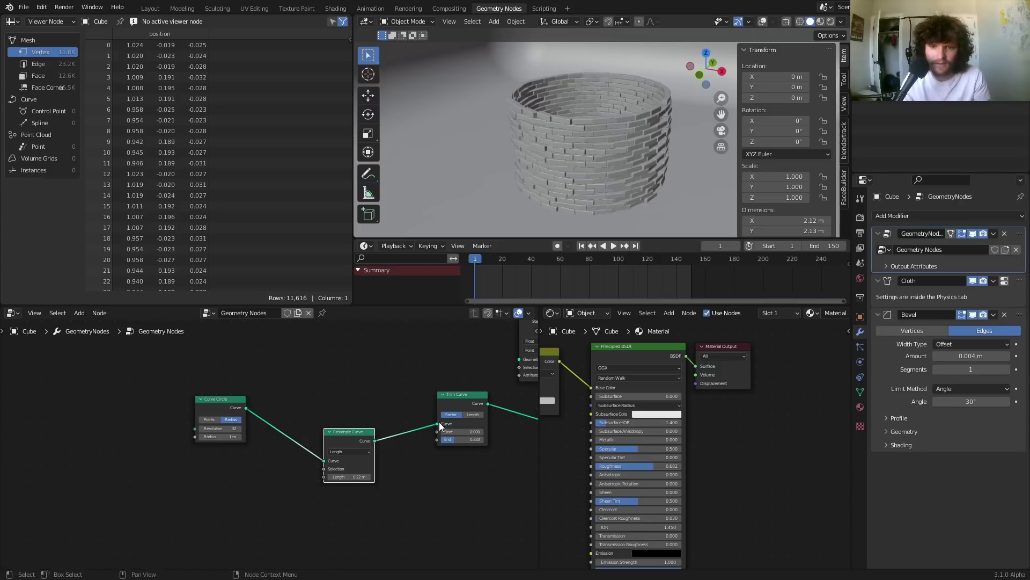
left_click_drag(228, 437, 266, 437)
key("ctrl+z")
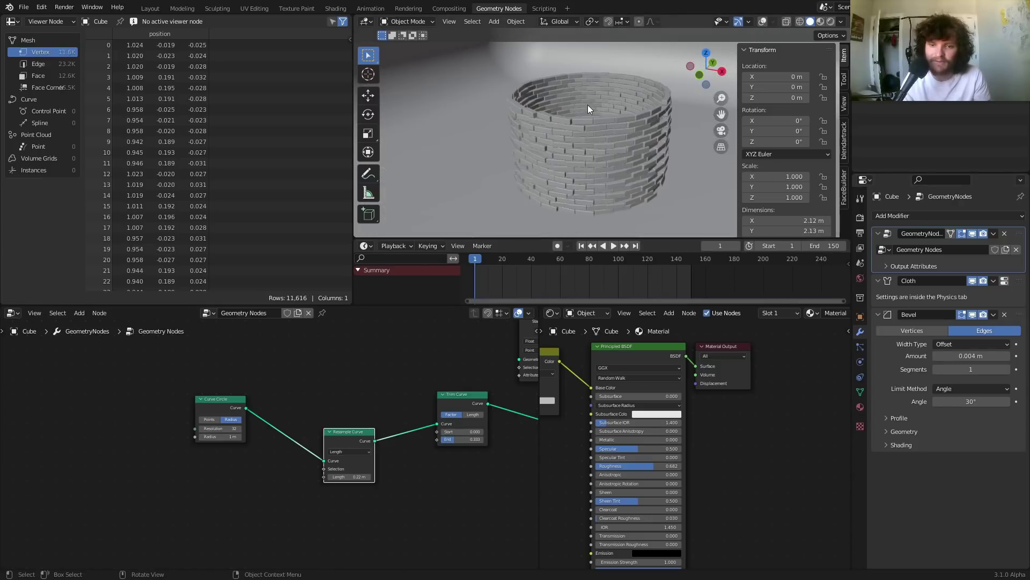
- Play the silo collapse, then rewind to frame 1
key("space")
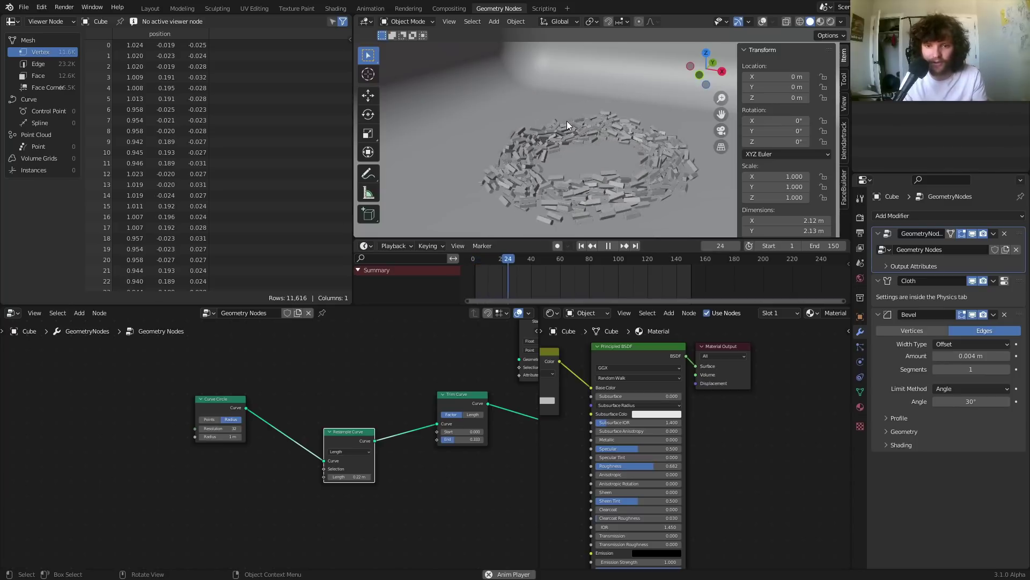
key("shift+Left")
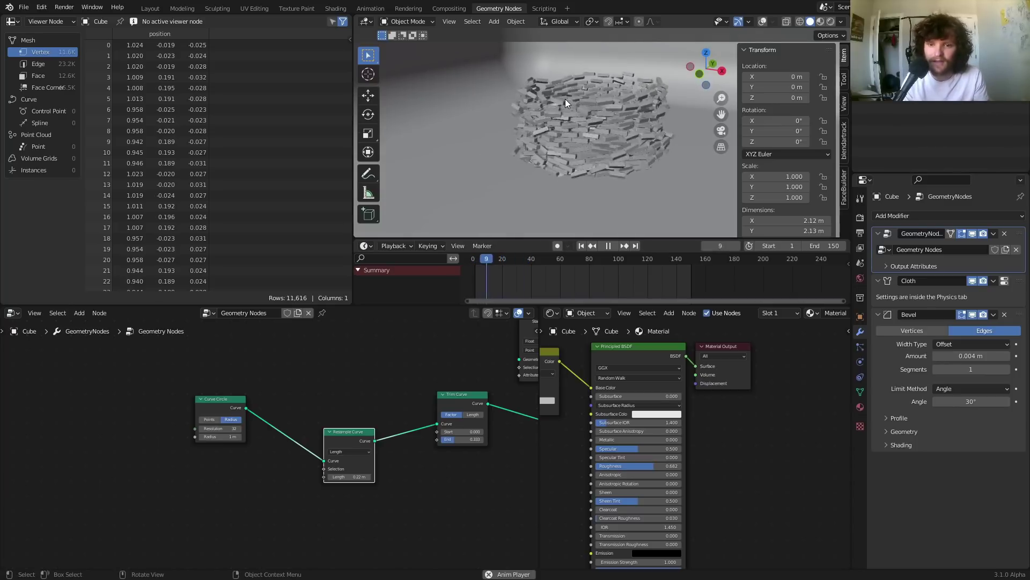
key("shift+Left")
key("Escape")
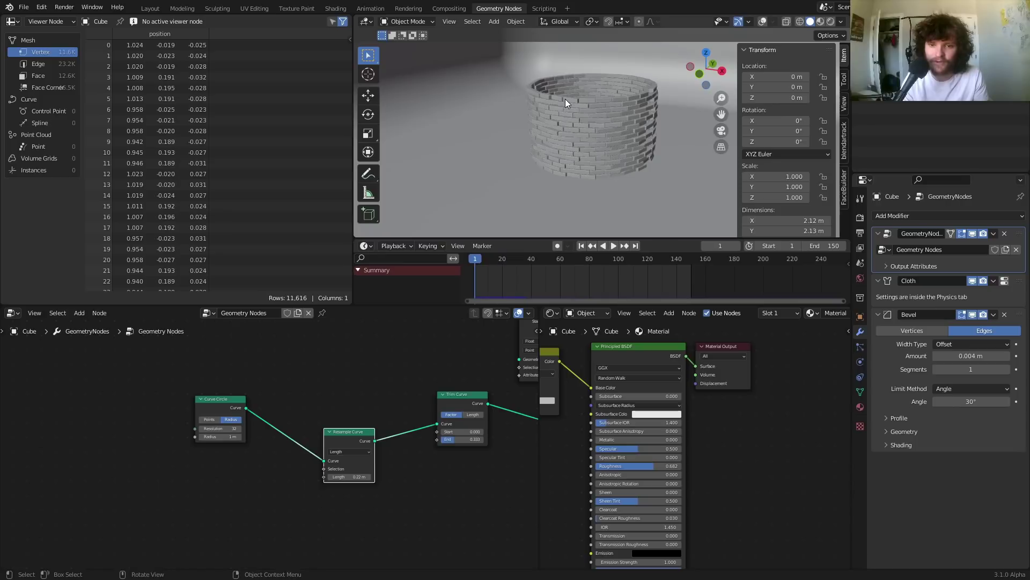
- Add a Vortex force field and raise it 0.60972 m along Z with overlays on
key("shift+a")
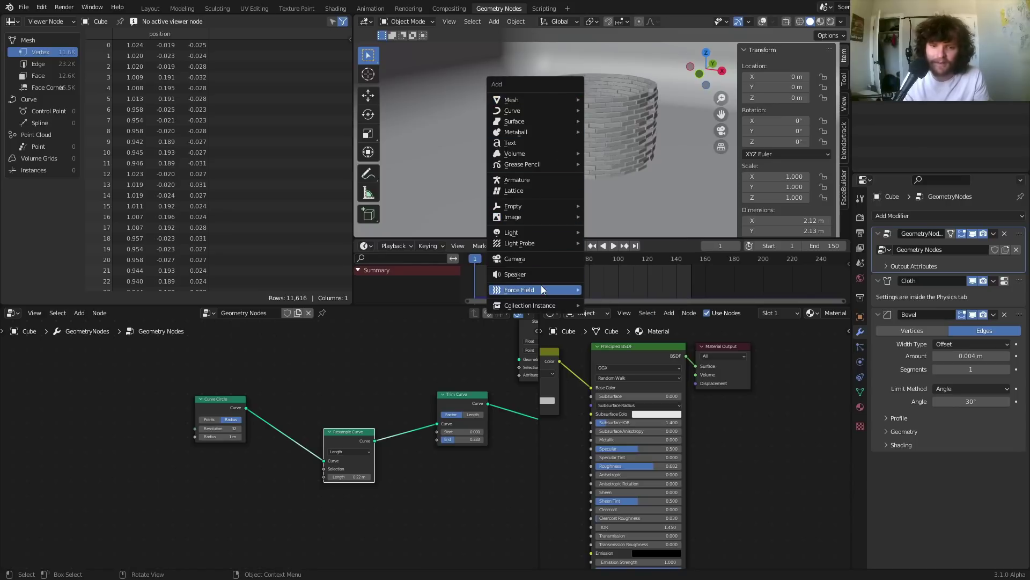
mouse_move(542, 289)
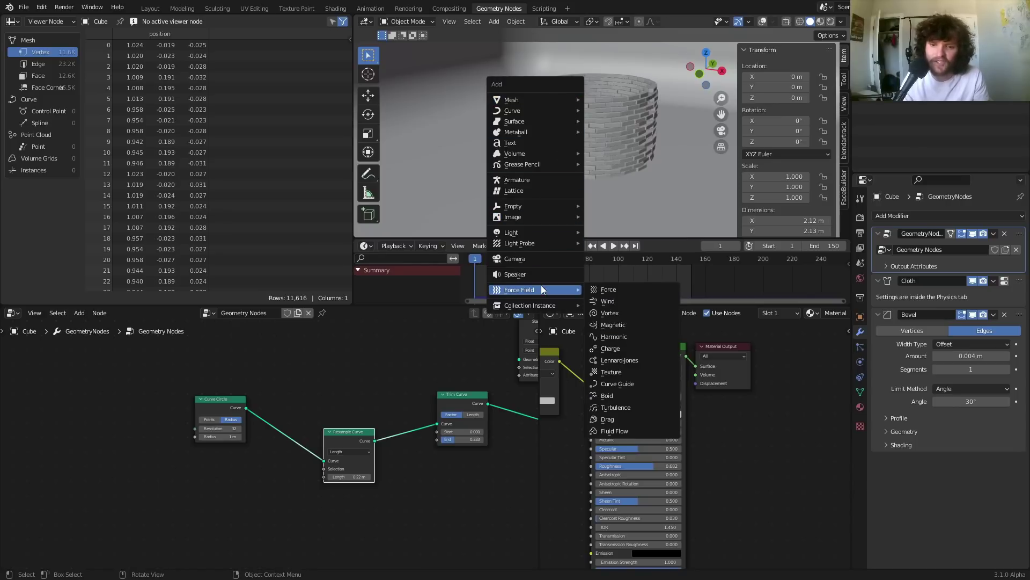
left_click(609, 313)
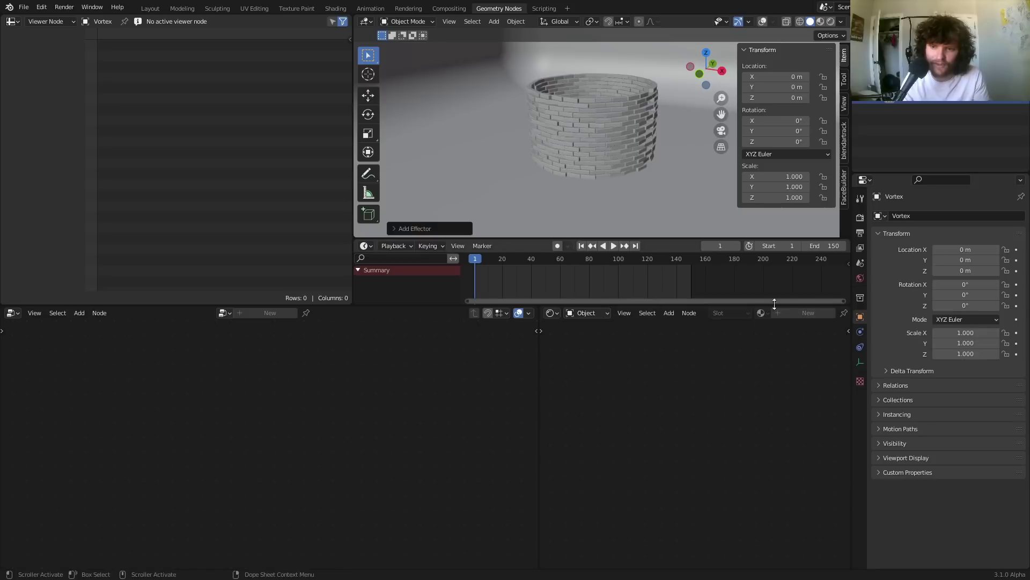
left_click(764, 22)
key("g")
key("z")
left_click(677, 96)
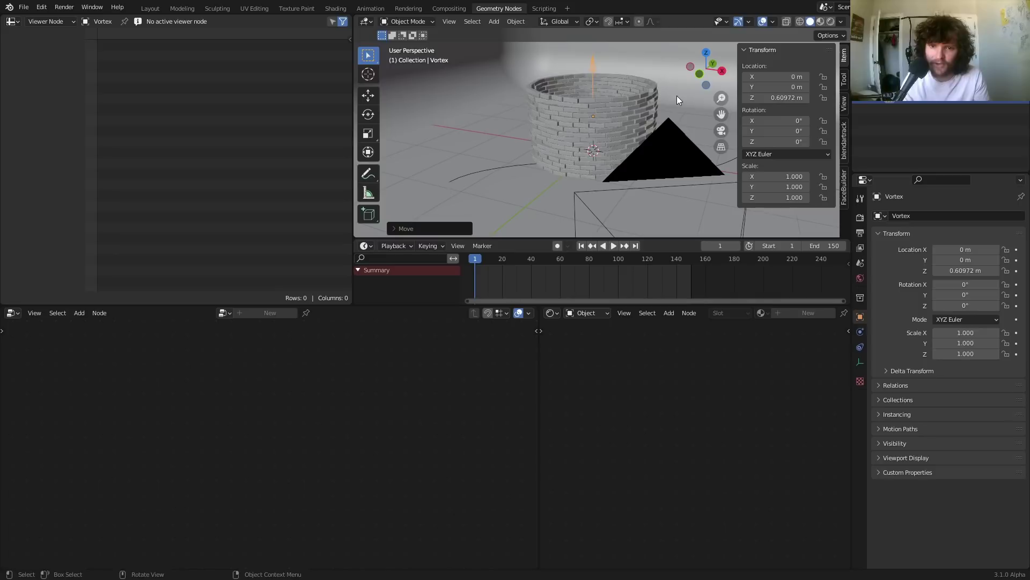
- Set the Vortex Strength to 30 in Physics properties and replay the silo collapse from frame 1
left_click(860, 332)
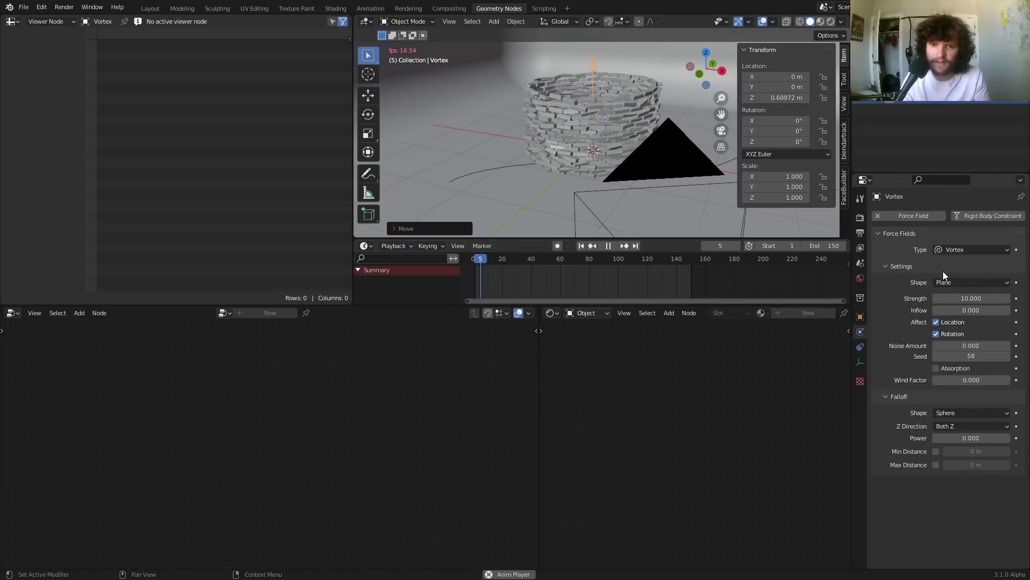
middle_click_drag(604, 128, 610, 131)
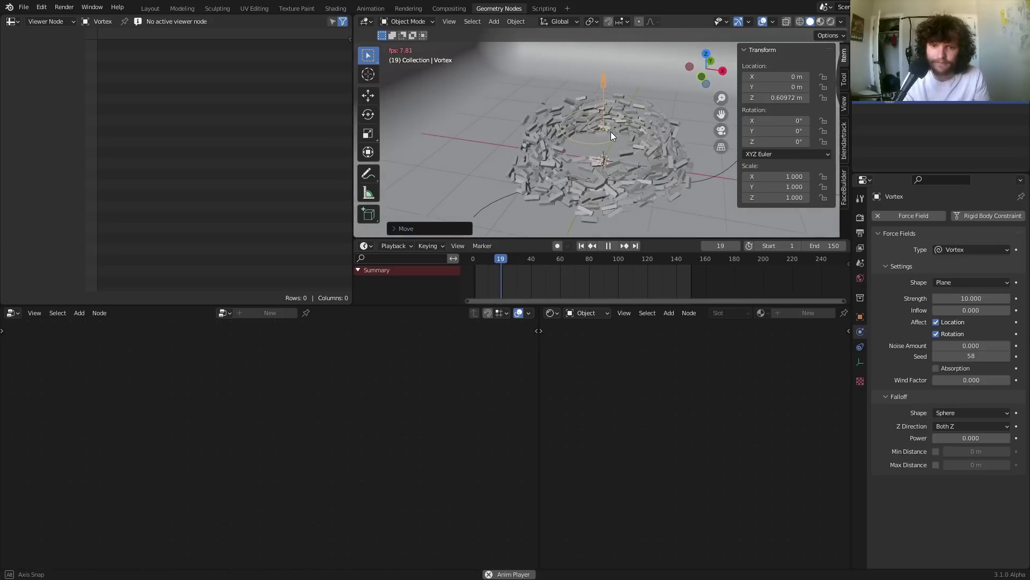
key("space")
left_click(979, 297)
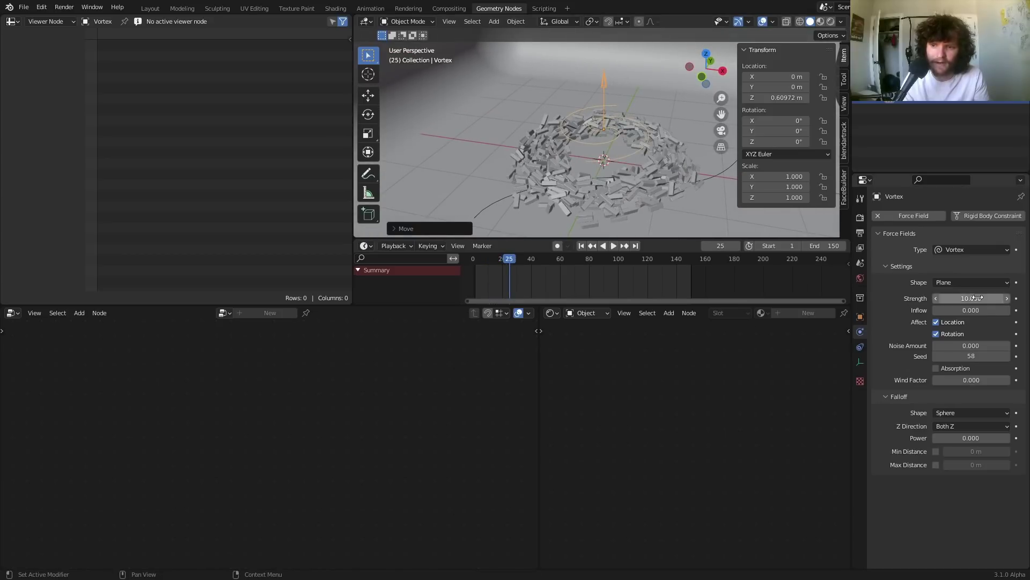
key("shift+Left")
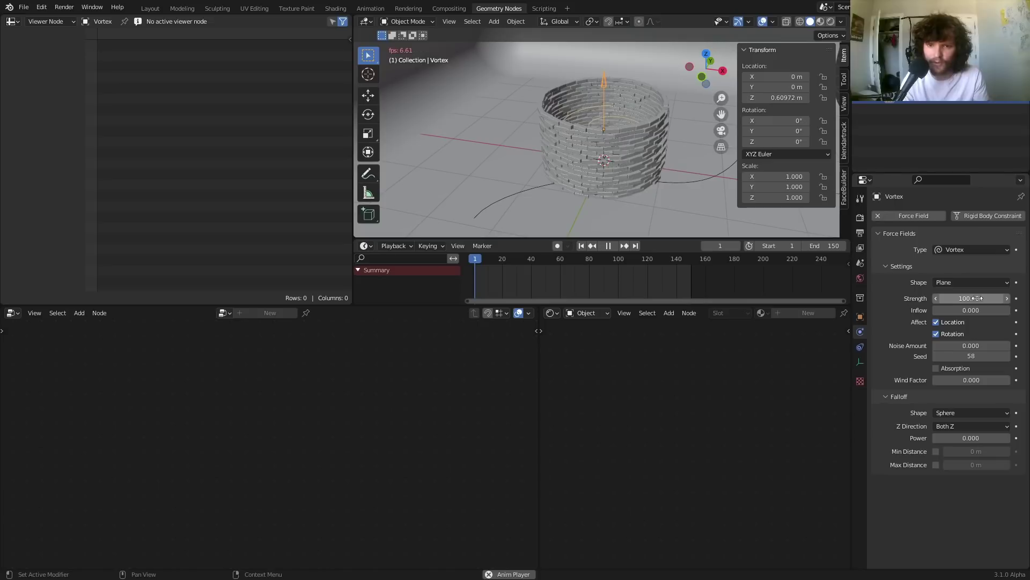
key("space")
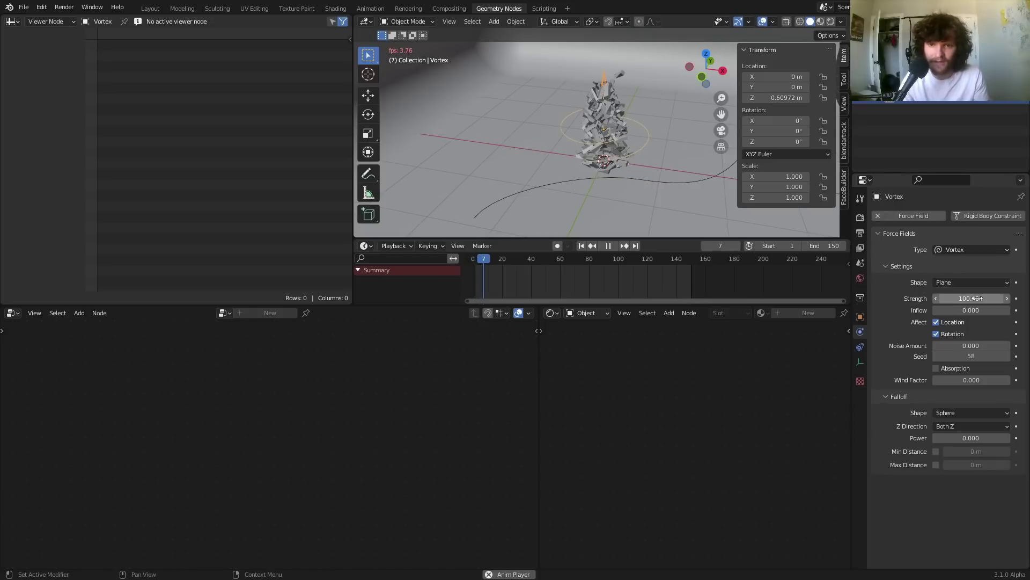
key("space")
key("shift+Left")
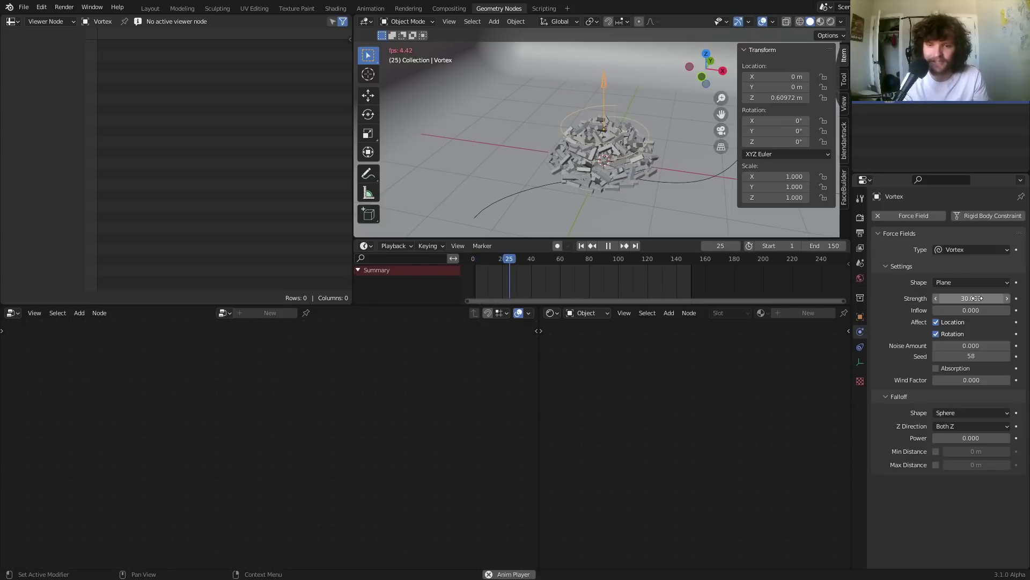
key("shift+Left")
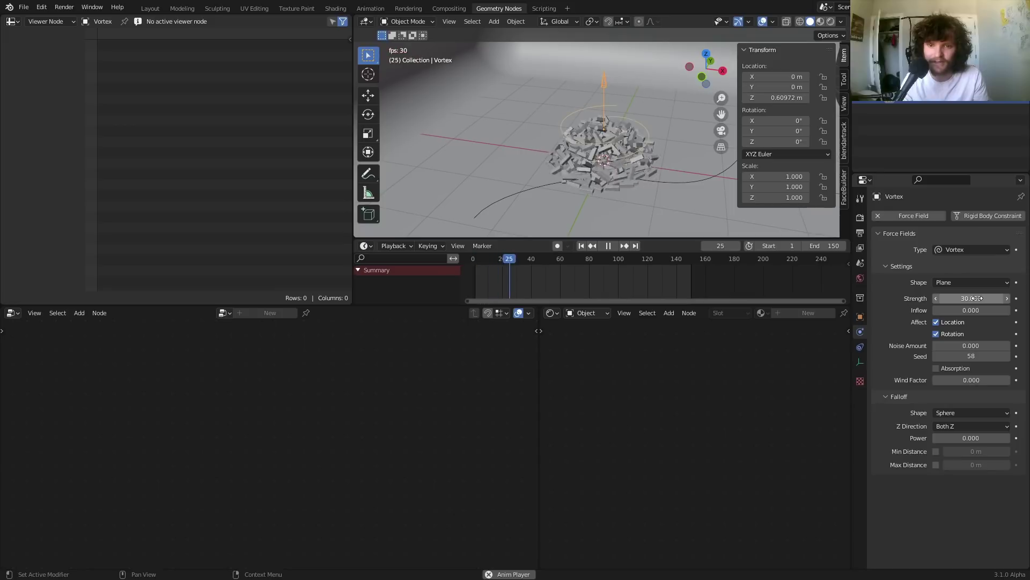
key("Escape")
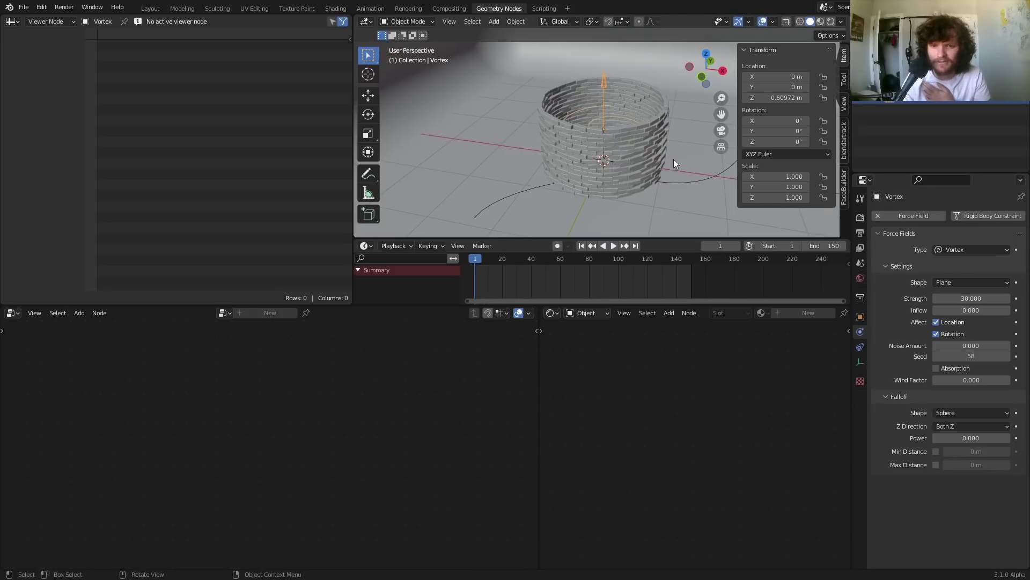
- Select the silo and insert a Set Spline Cyclic node between Resample Curve and Trim Curve
left_click(639, 194)
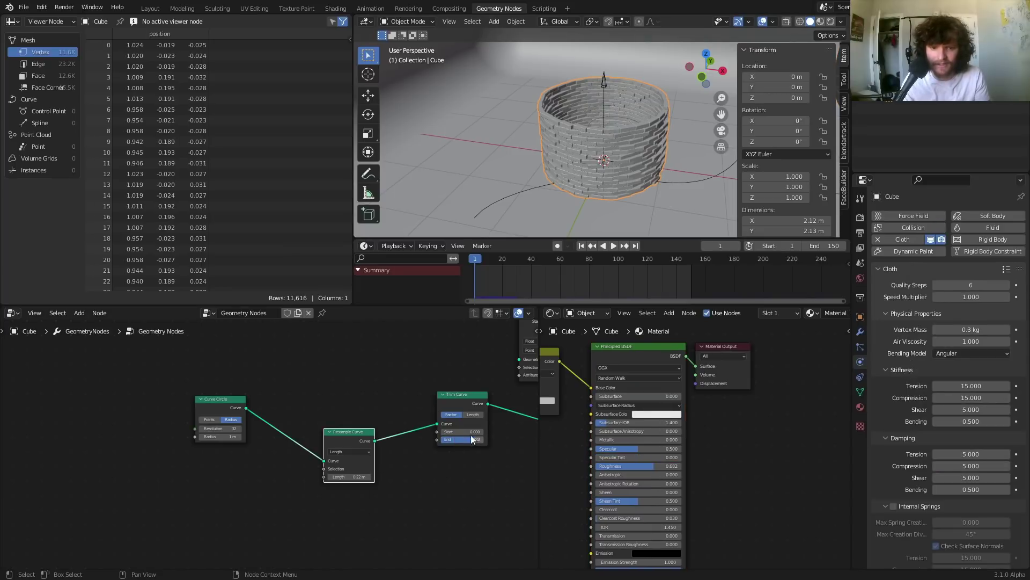
scroll(361, 439, "up", 2)
middle_click_drag(360, 439, 250, 454)
key("shift+a")
left_click(252, 352)
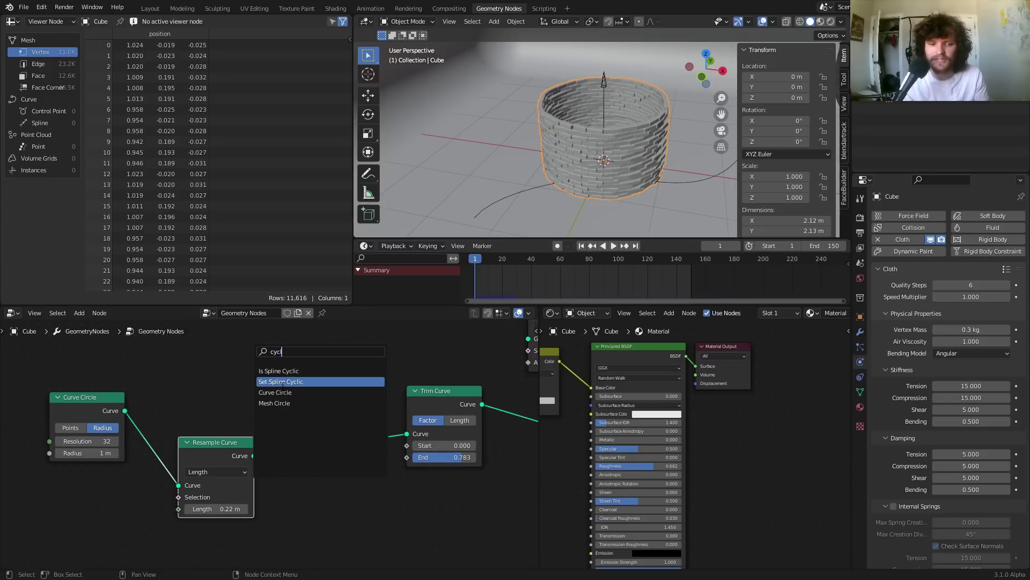
type("cycl")
left_click(283, 382)
left_click(317, 433)
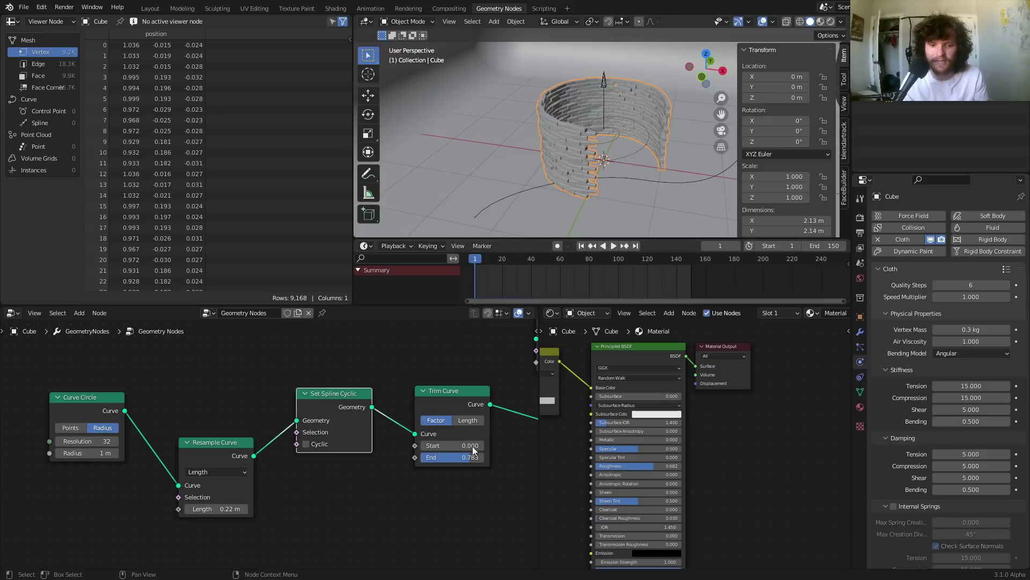
- Lower the Trim Curve End to 0.466 and replay the vortex collapse from several angles
left_click_drag(466, 462, 450, 462)
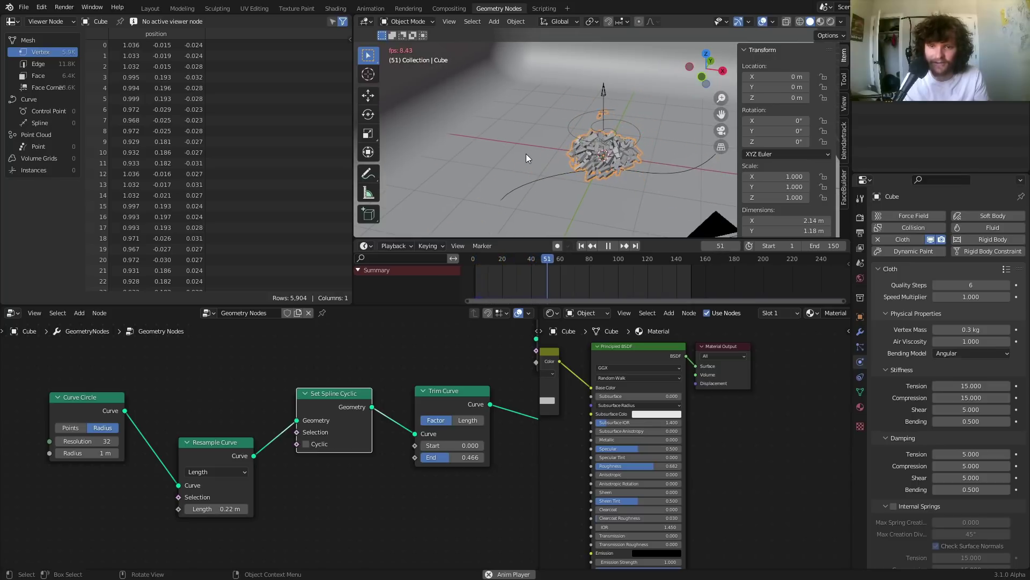
middle_click_drag(526, 154, 621, 137)
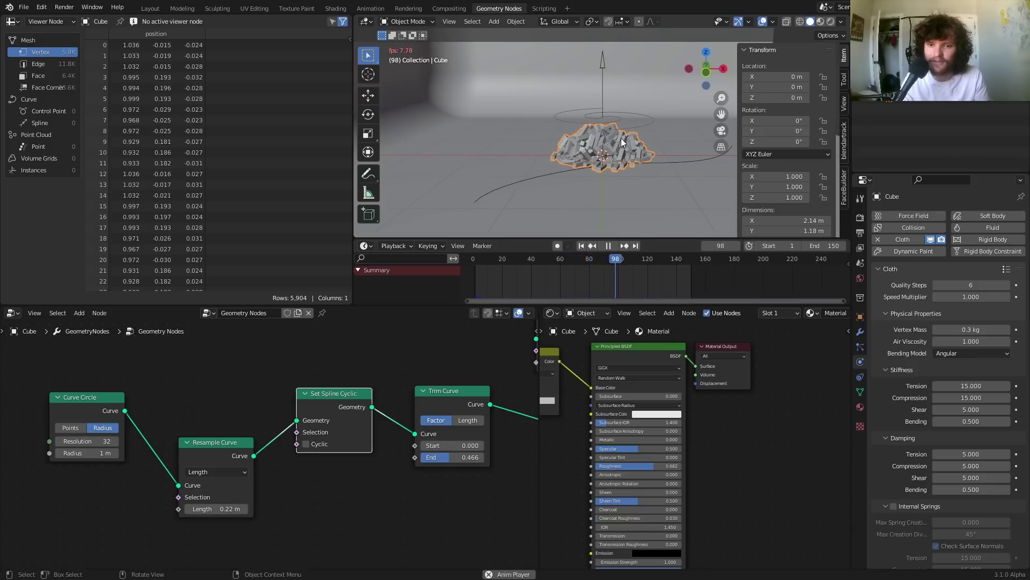
key("shift+Left")
key("space")
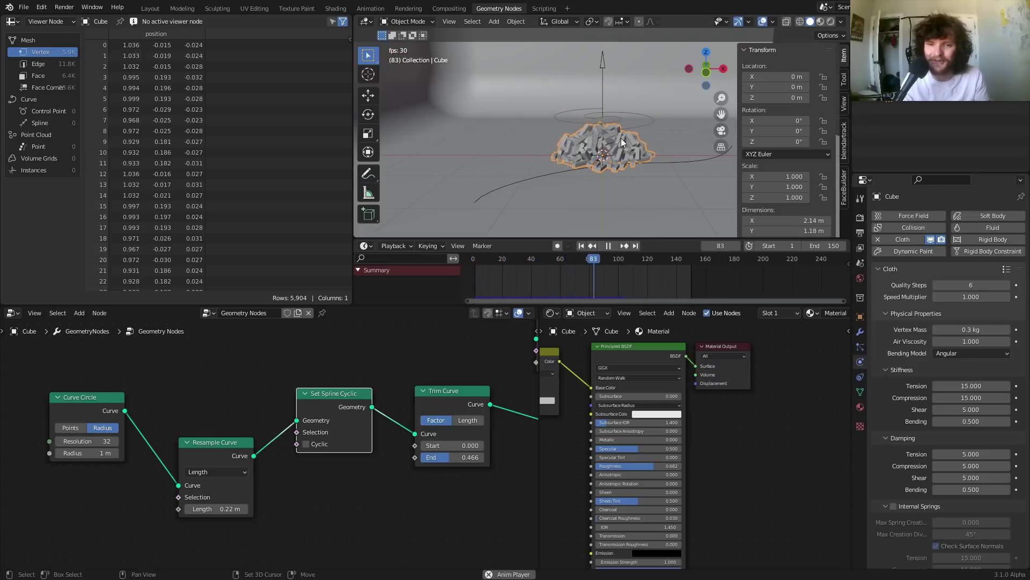
key("shift+Left")
middle_click_drag(621, 142, 665, 138)
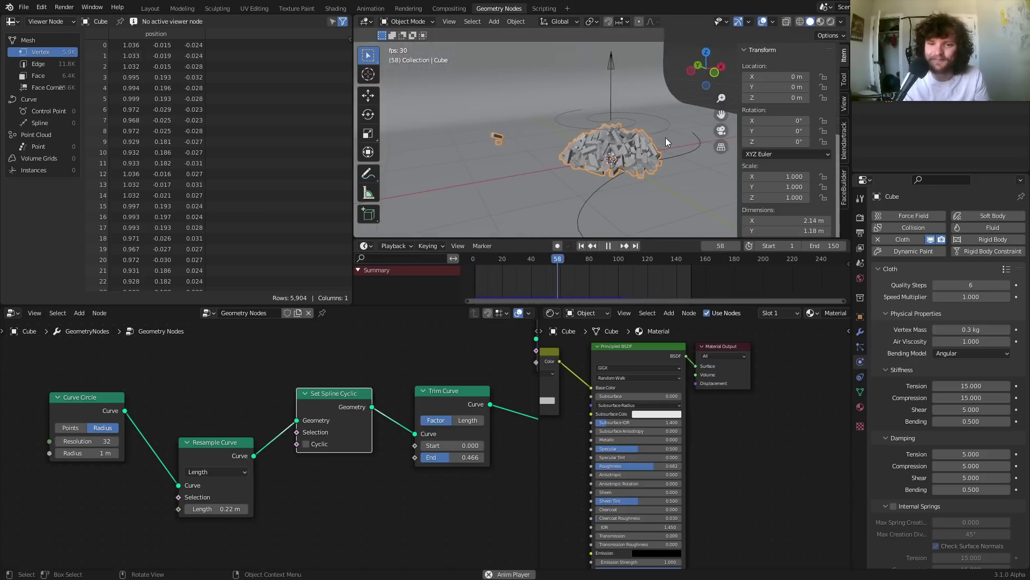
- Rewind the brick-wall simulation to frame 1, exit Blender fullscreen, and bring OBS forward, shifting it slightly right
key("shift+Left")
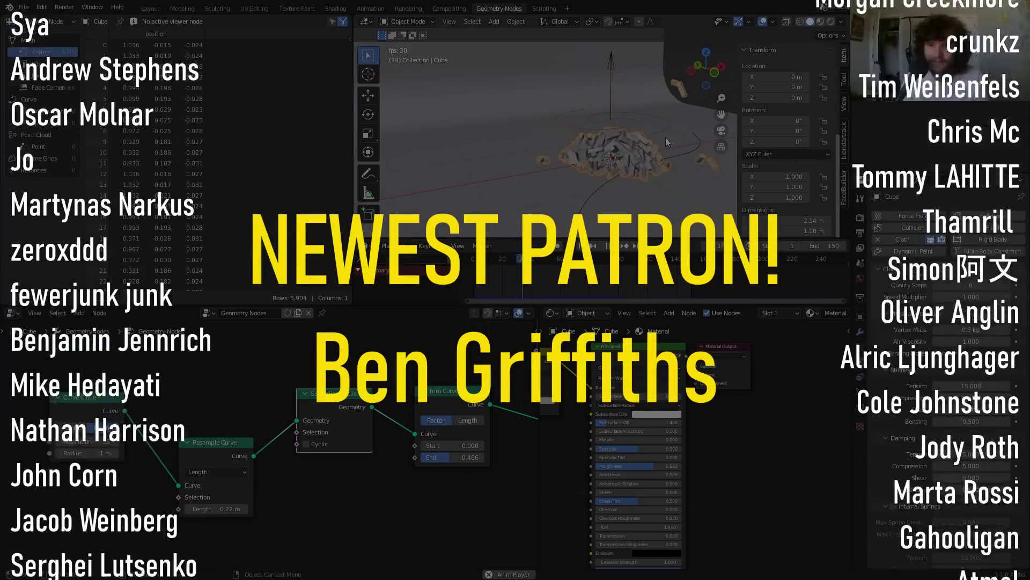
key("Escape")
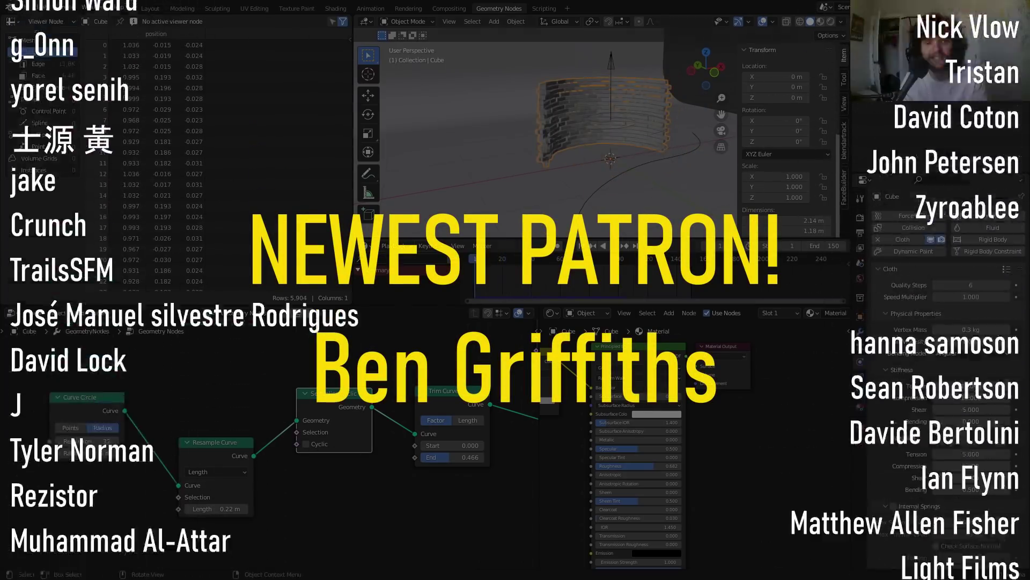
key("q")
left_click(502, 188)
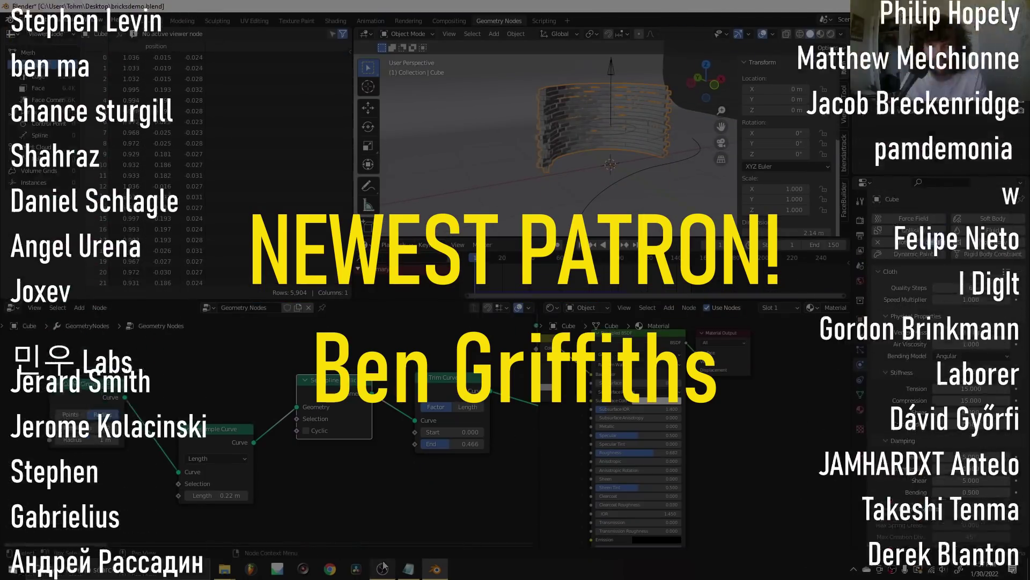
left_click(382, 569)
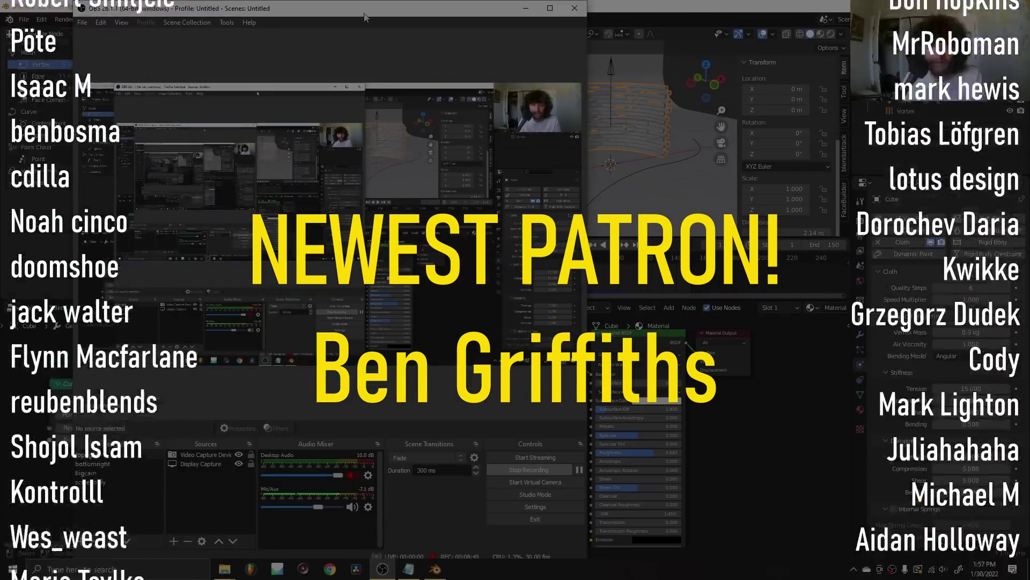
left_click_drag(363, 14, 383, 11)
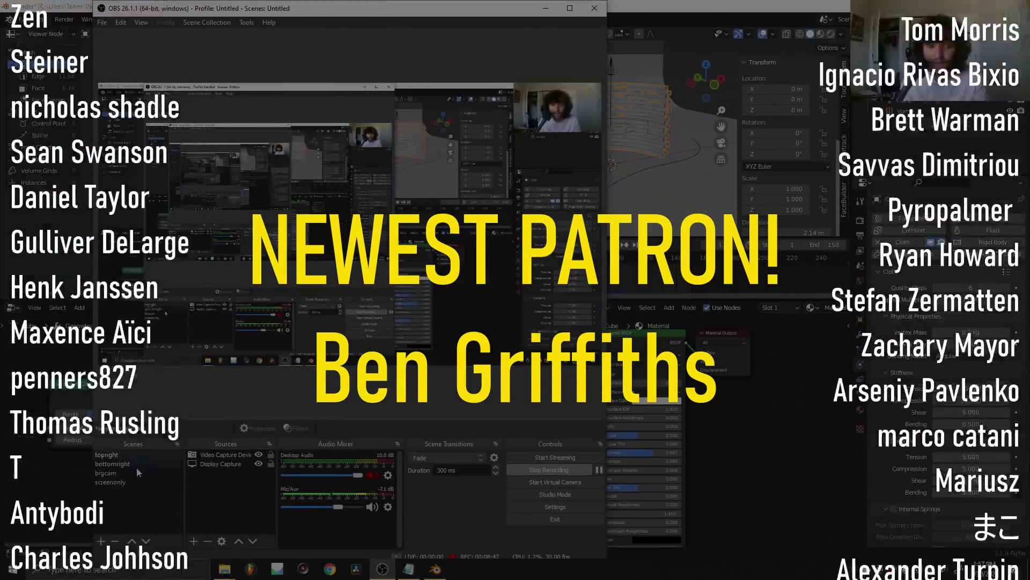